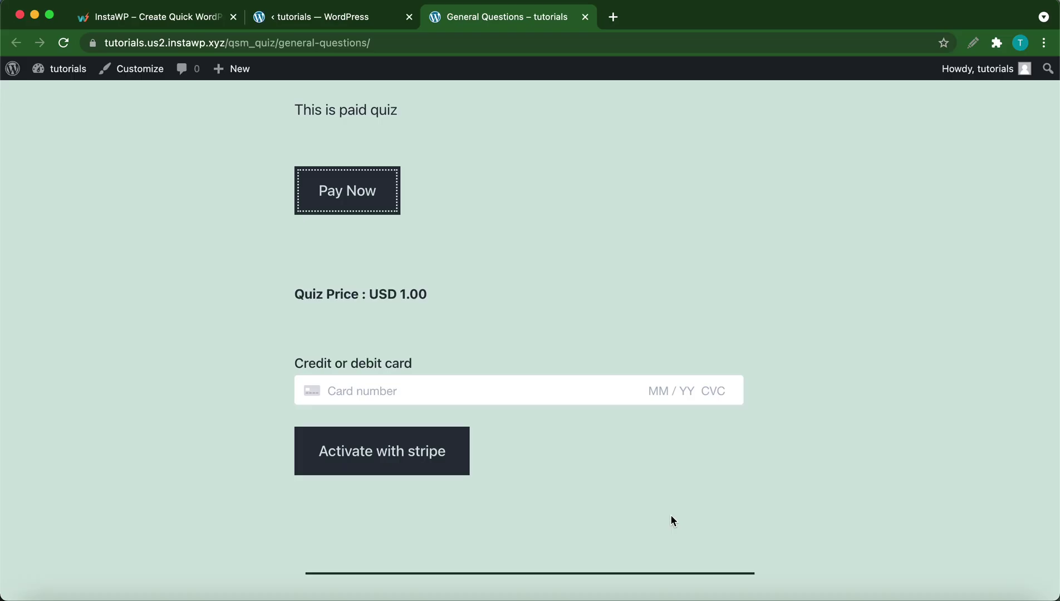
Step: Scroll the paid quiz page and click into the Card number field below the USD 1.00 price
scroll(671, 518, "down", 2)
scroll(671, 518, "up", 4)
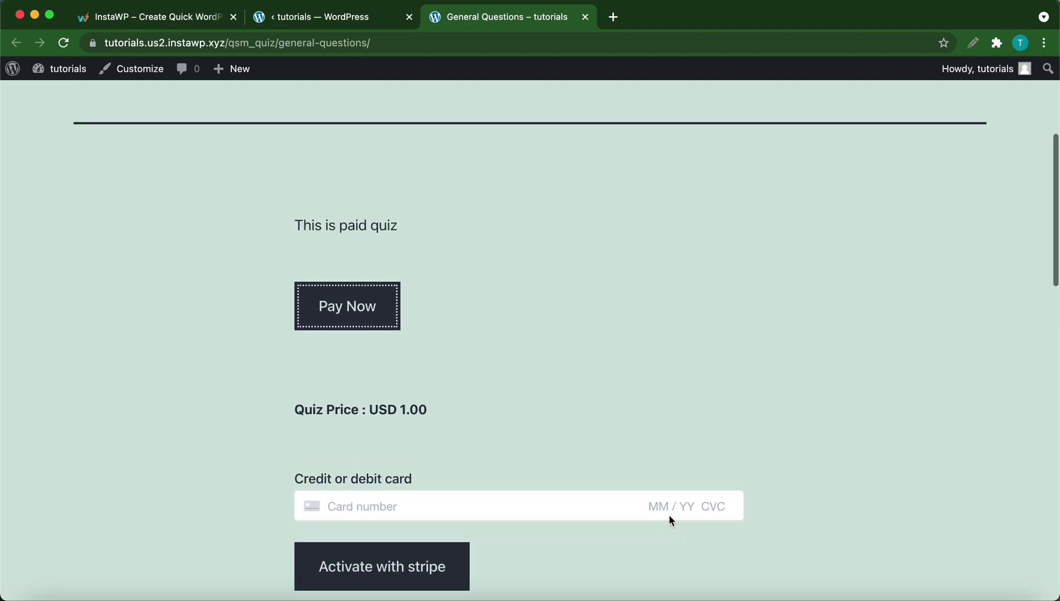
left_click(355, 508)
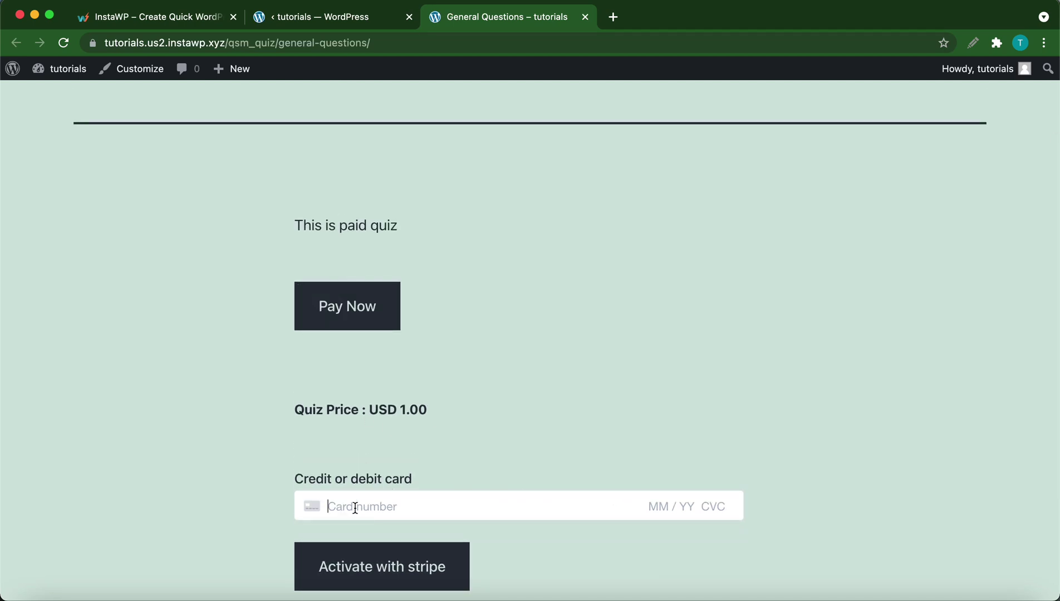
Step: Press Pay Now, browse the InstaWP homepage's features and free plan, then return to the Dashboard tab
left_click(354, 327)
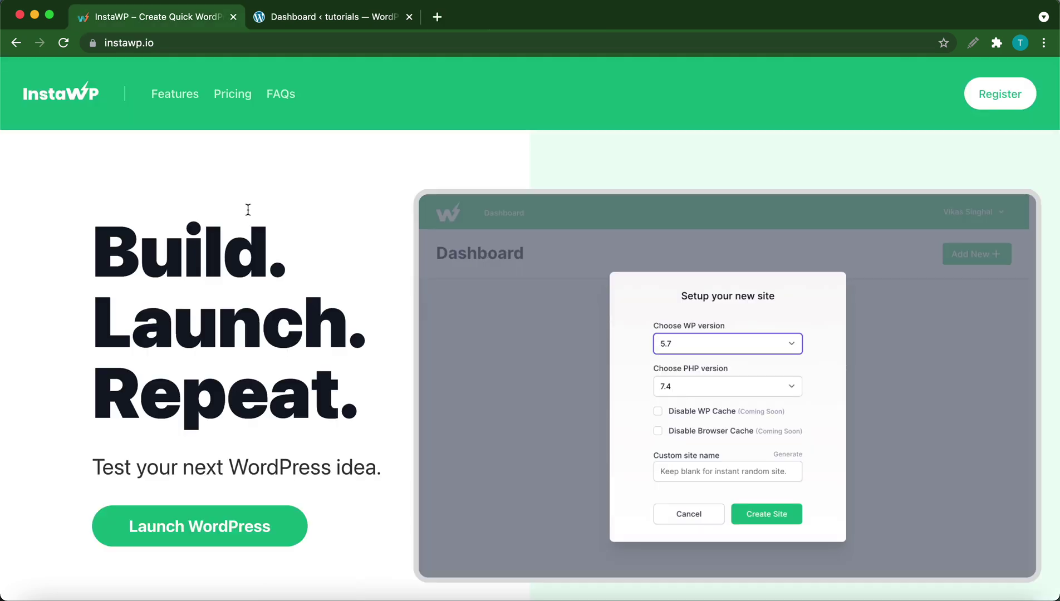
scroll(250, 212, "down", 8)
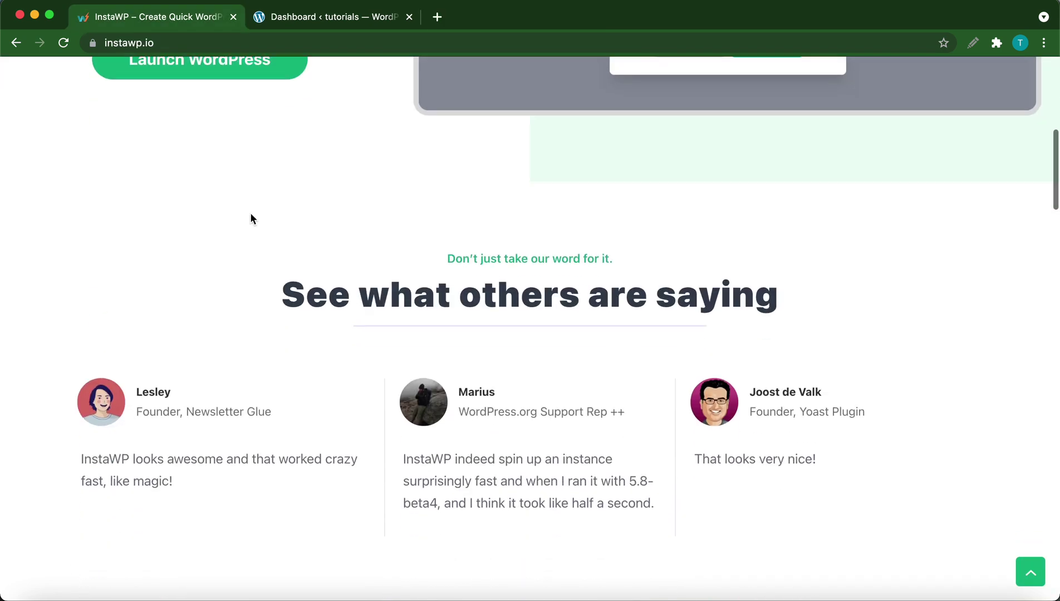
scroll(251, 218, "down", 14)
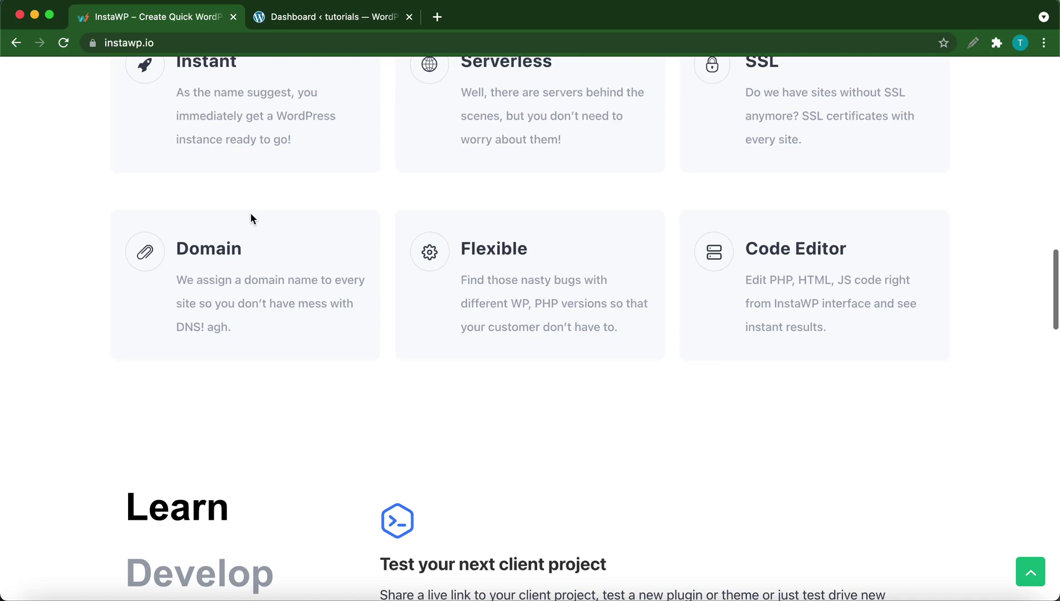
scroll(251, 218, "down", 12)
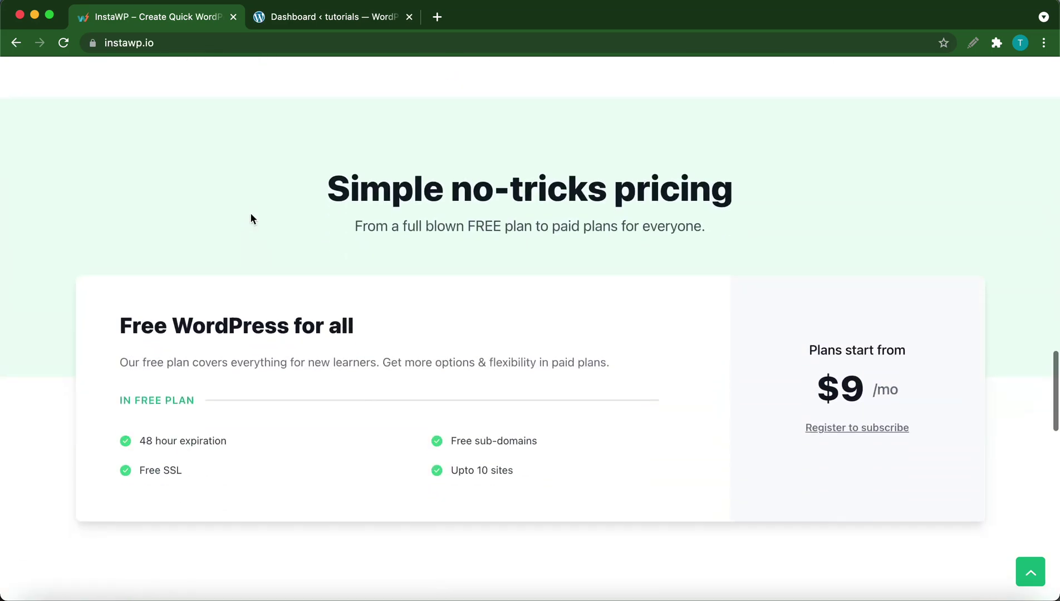
scroll(251, 216, "down", 2)
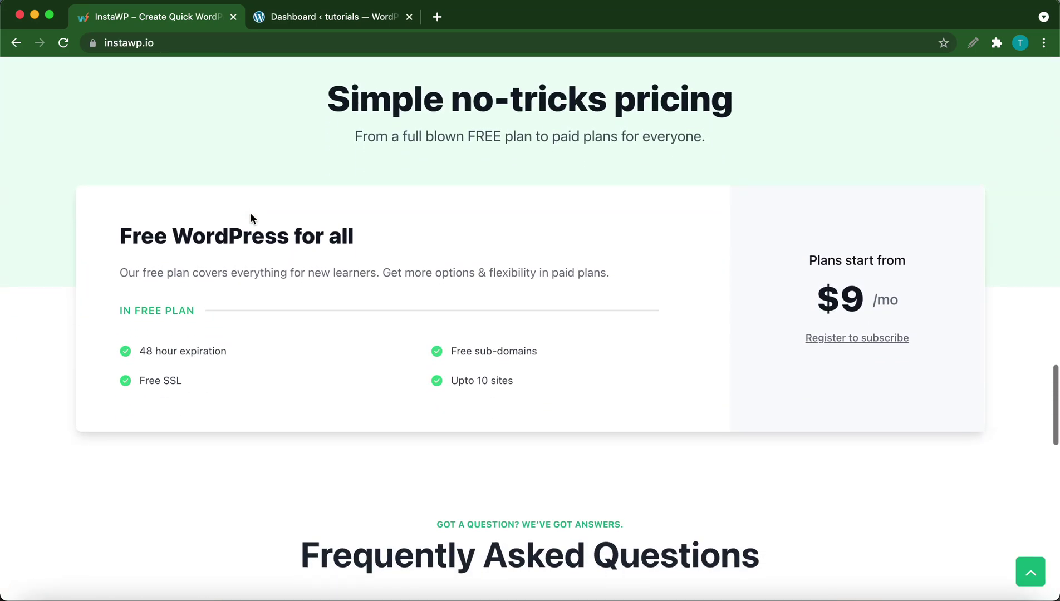
scroll(251, 217, "up", 10)
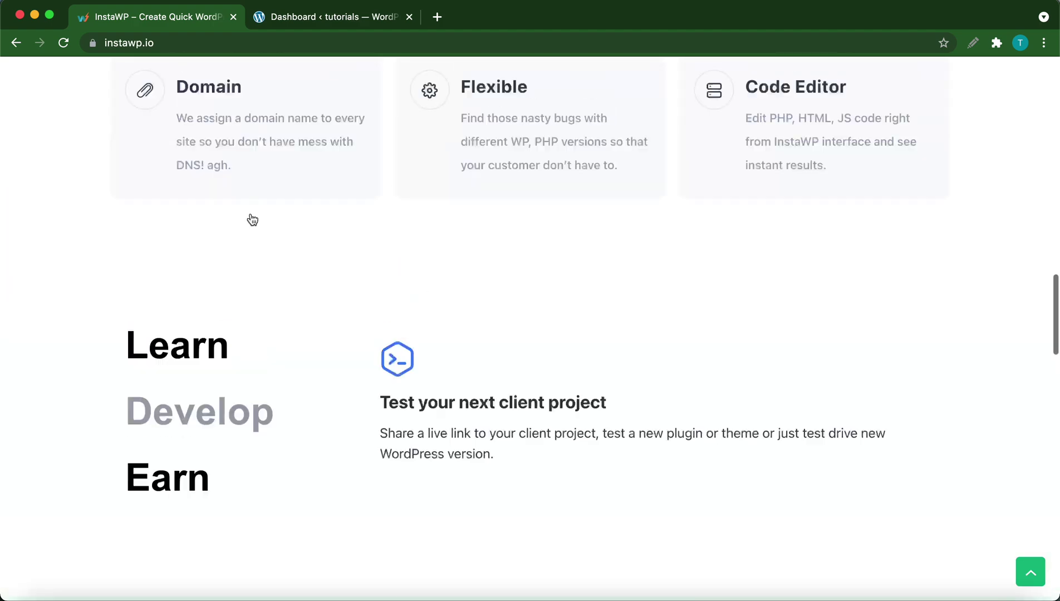
scroll(250, 217, "up", 20)
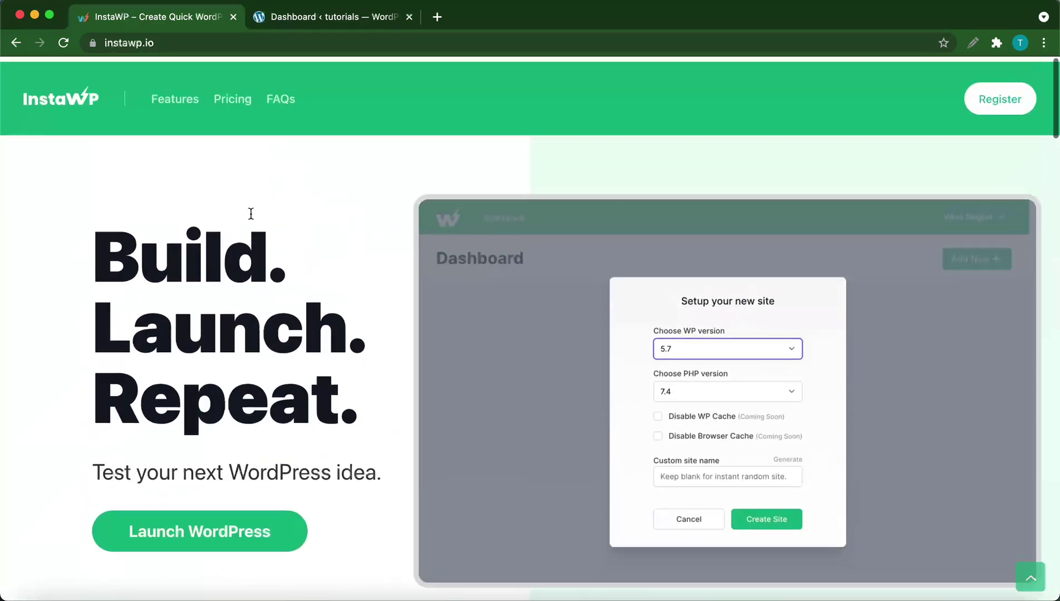
left_click(316, 18)
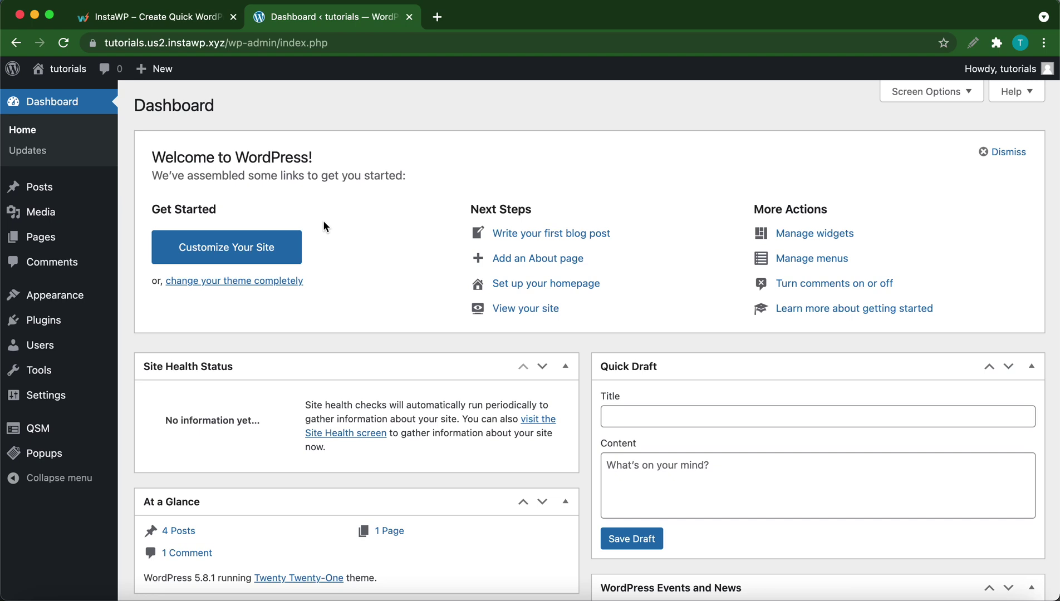
Step: Open the Quiz and Survey Master dashboard from the admin sidebar
left_click(47, 431)
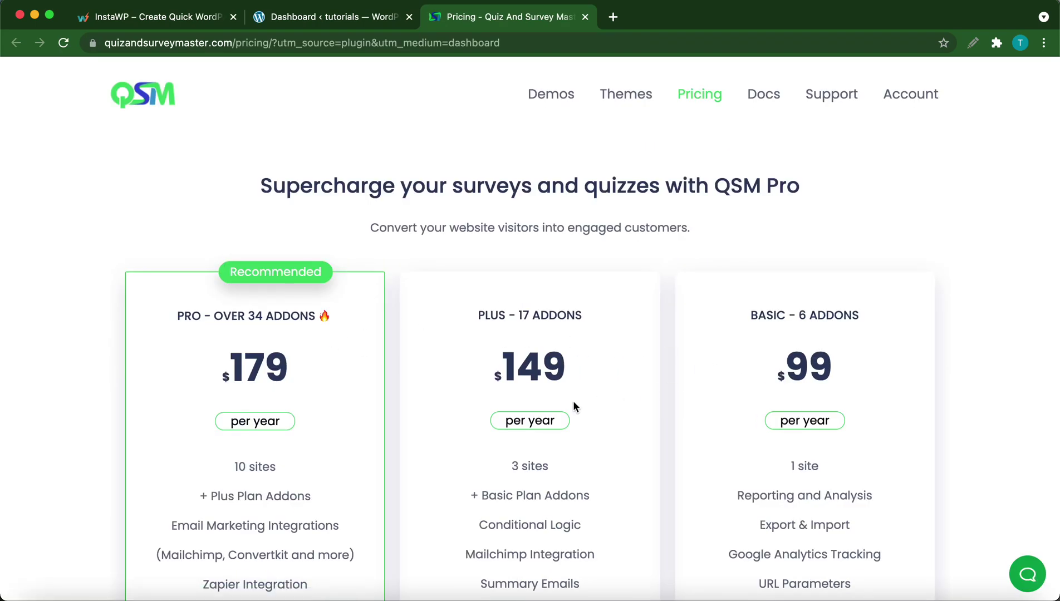
Step: Add the Personal licence of the PayPal & Stripe Payment Integration addon to the cart
scroll(573, 401, "down", 10)
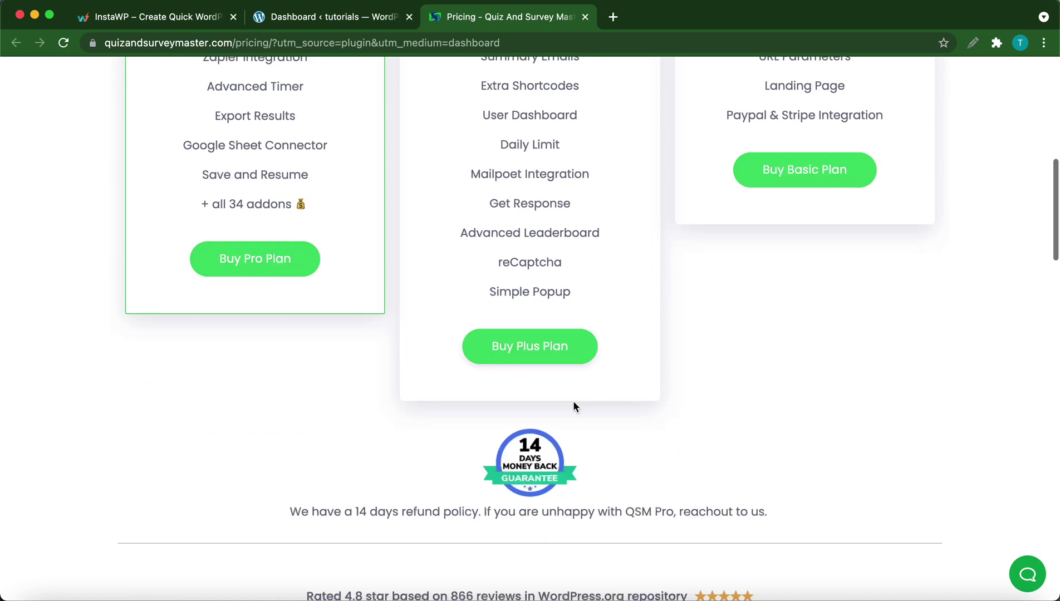
scroll(574, 403, "down", 15)
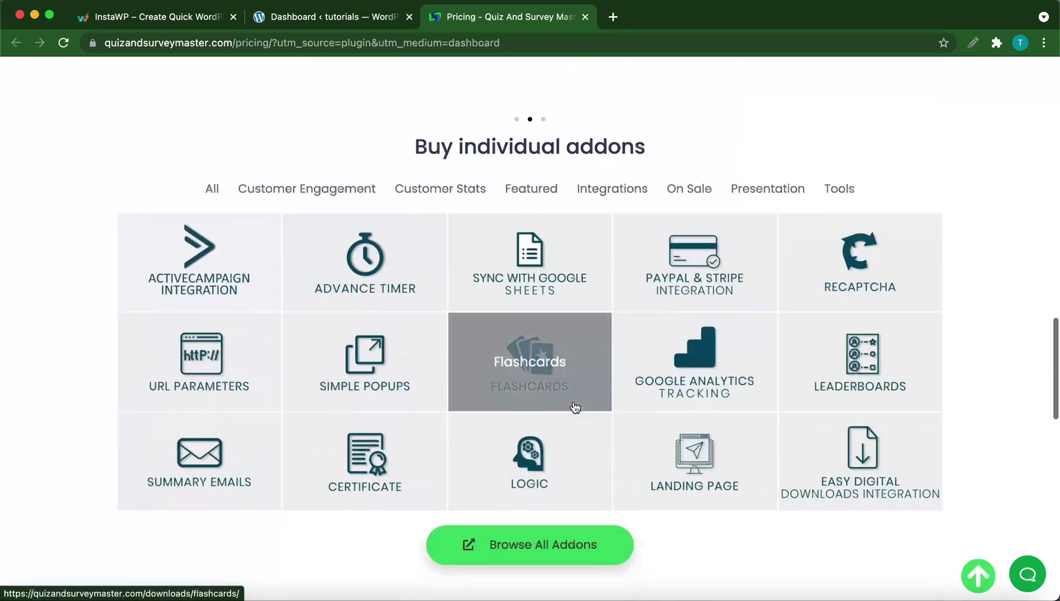
left_click(640, 297)
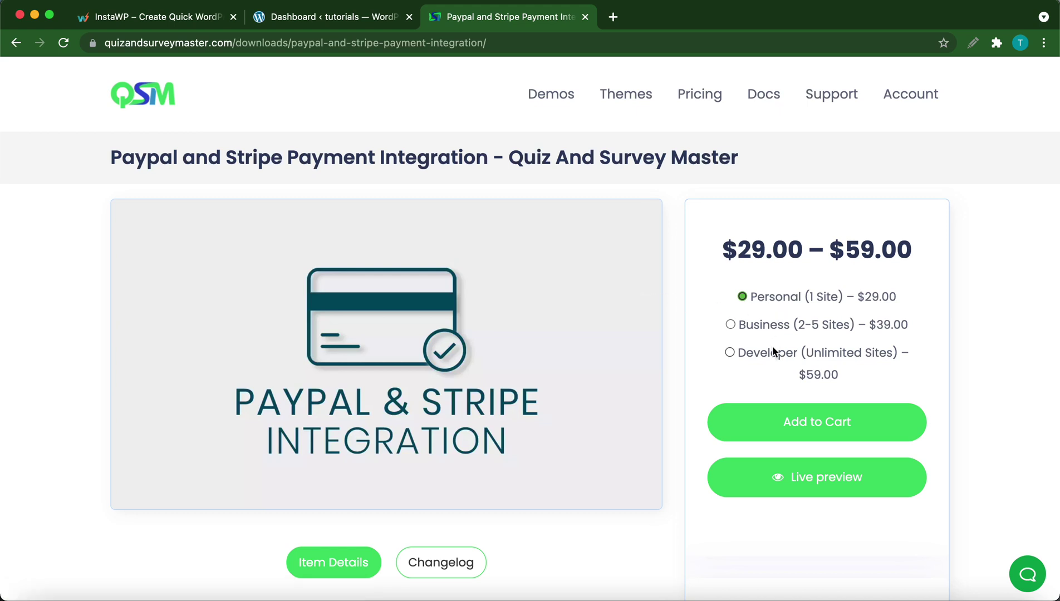
left_click(767, 420)
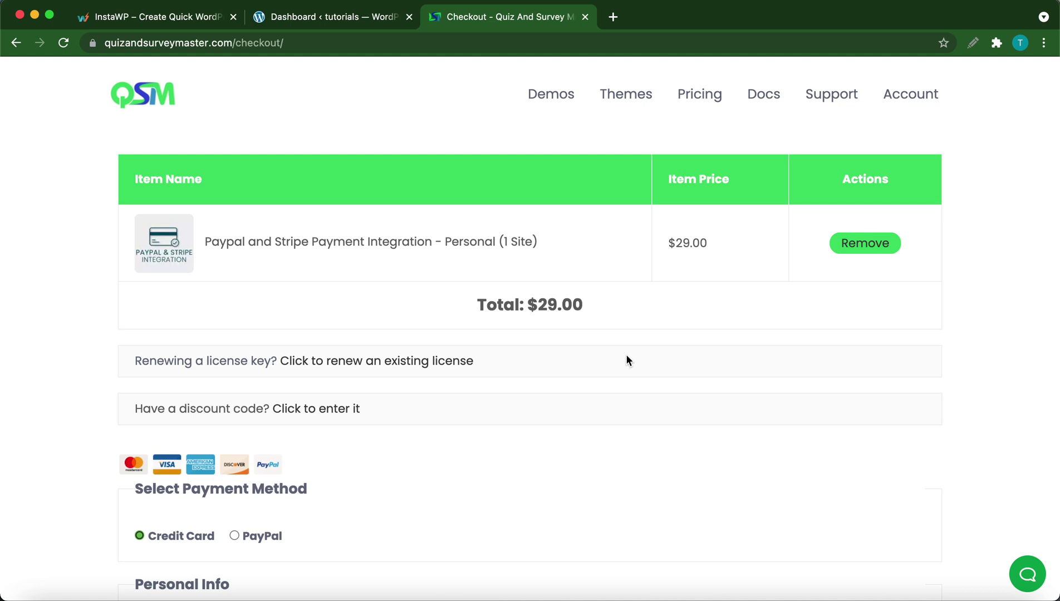
Step: Review the $29.00 checkout page, then close the checkout tab
scroll(626, 357, "down", 1)
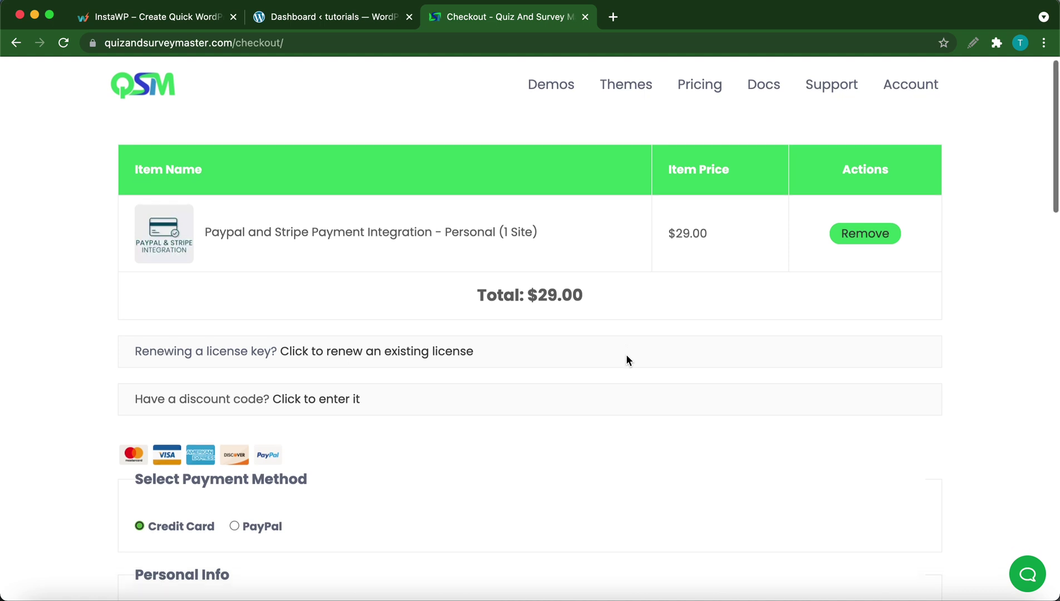
scroll(626, 360, "down", 5)
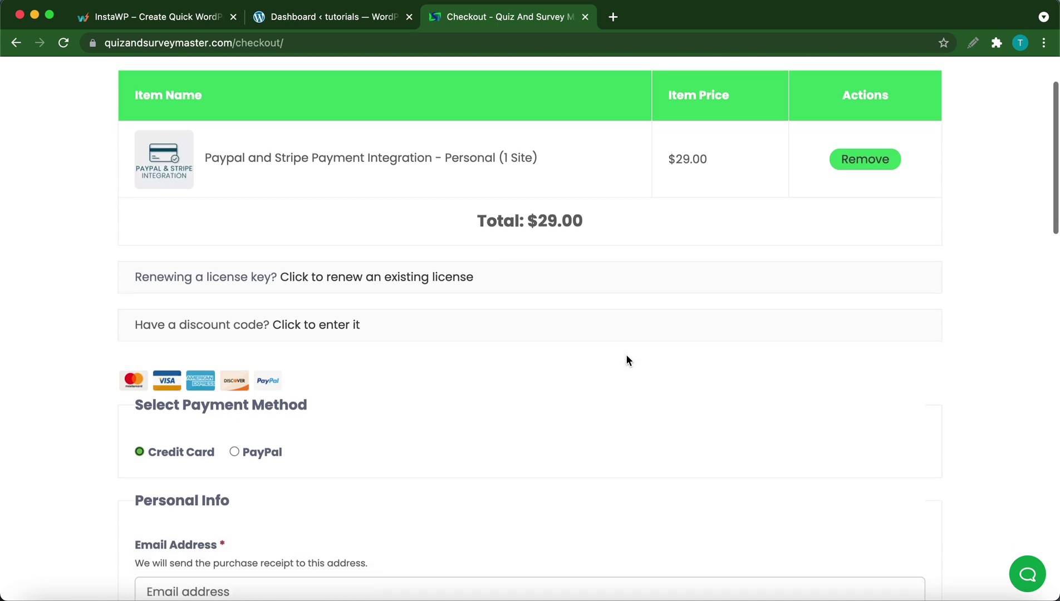
scroll(626, 360, "down", 8)
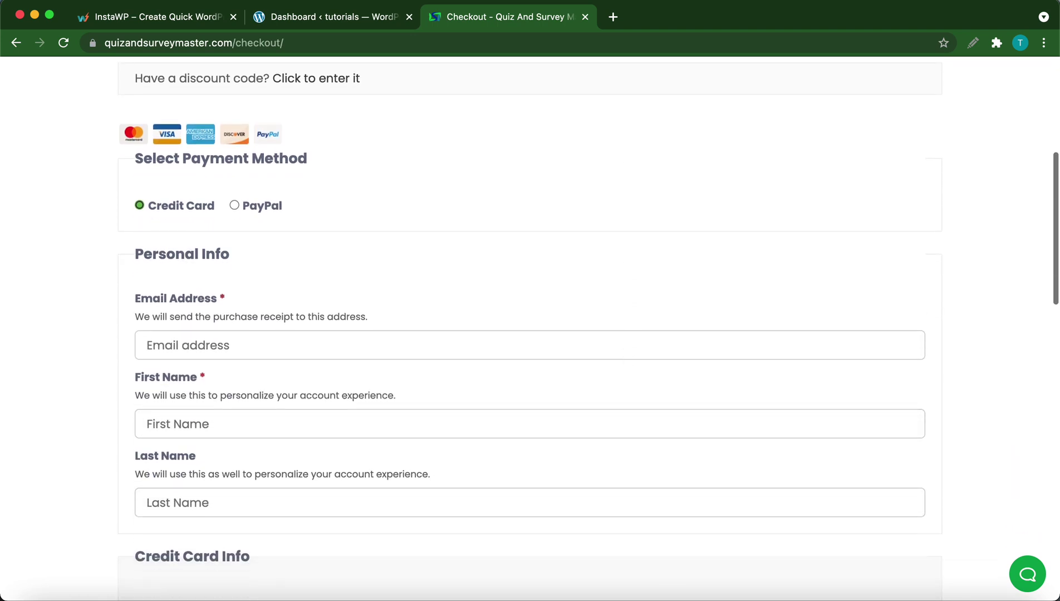
key("super+w")
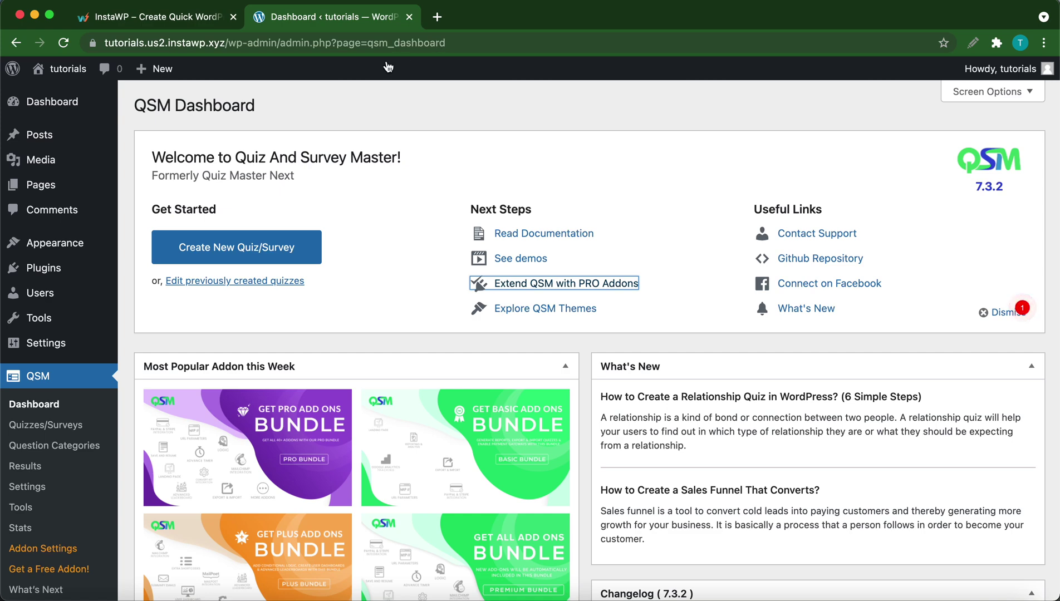
Step: Upload qsm-payment-integration.zip through Plugins > Add New and install it
mouse_move(46, 270)
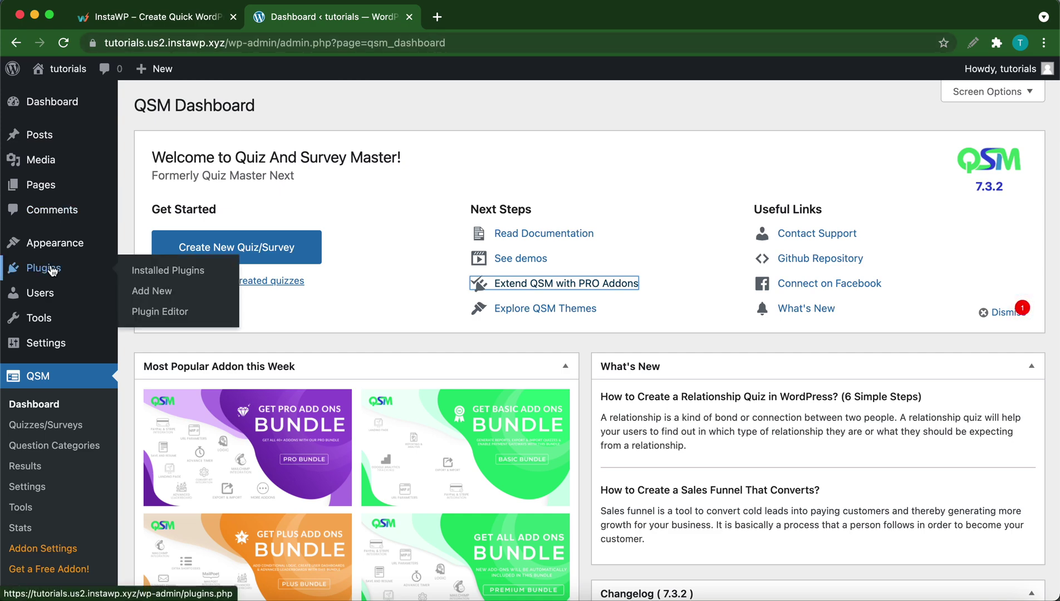
left_click(143, 299)
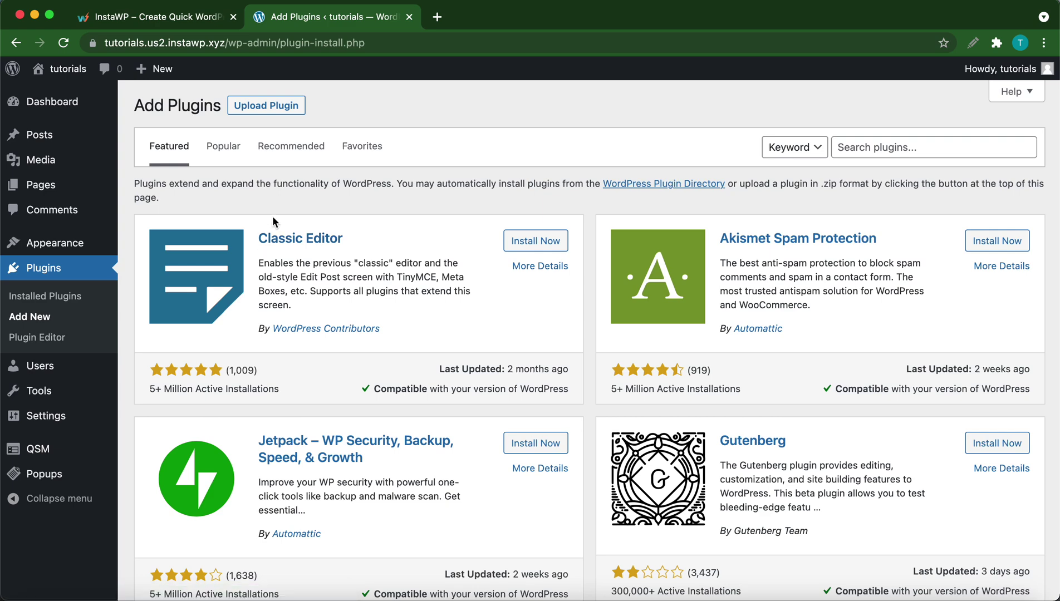
left_click(273, 109)
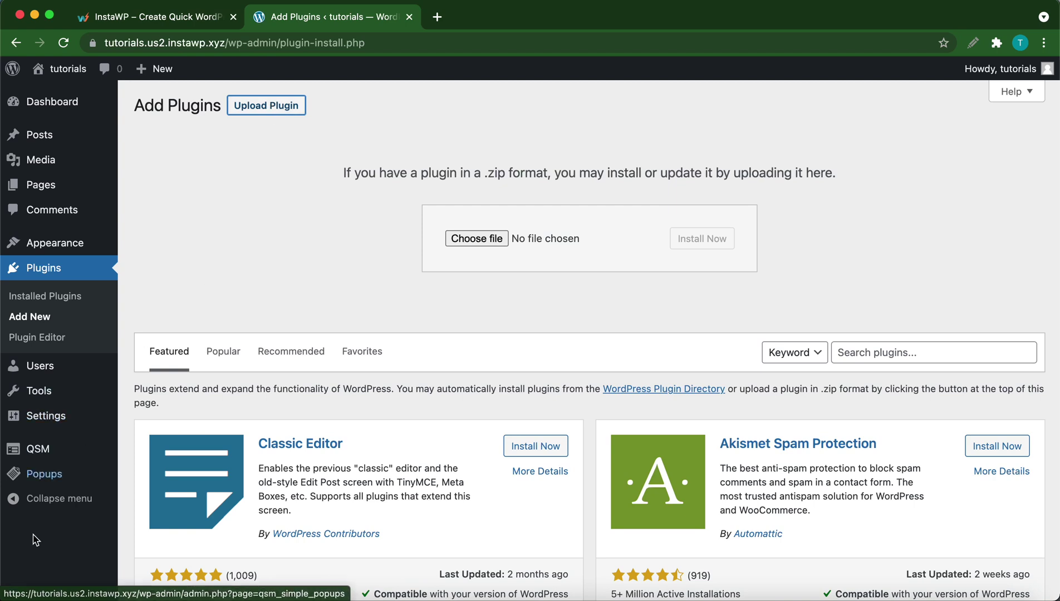
left_click(486, 246)
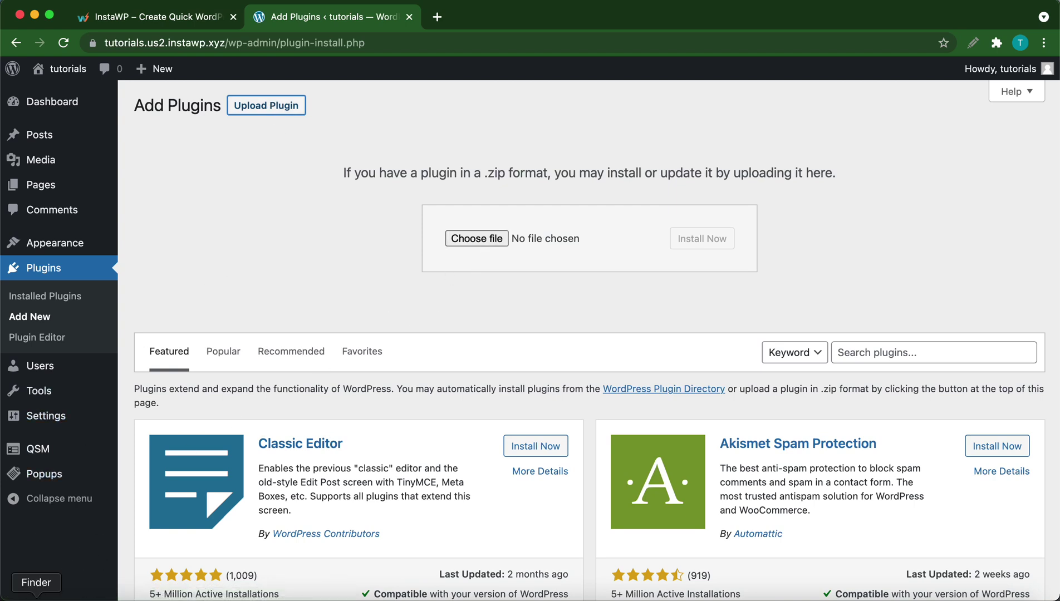
left_click_drag(284, 354, 480, 234)
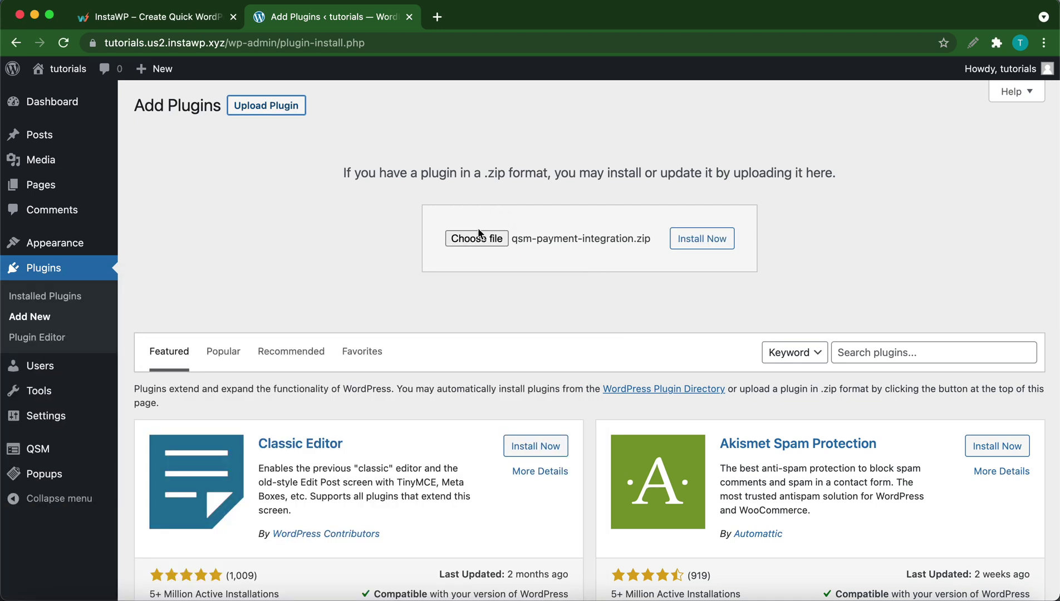
left_click(699, 248)
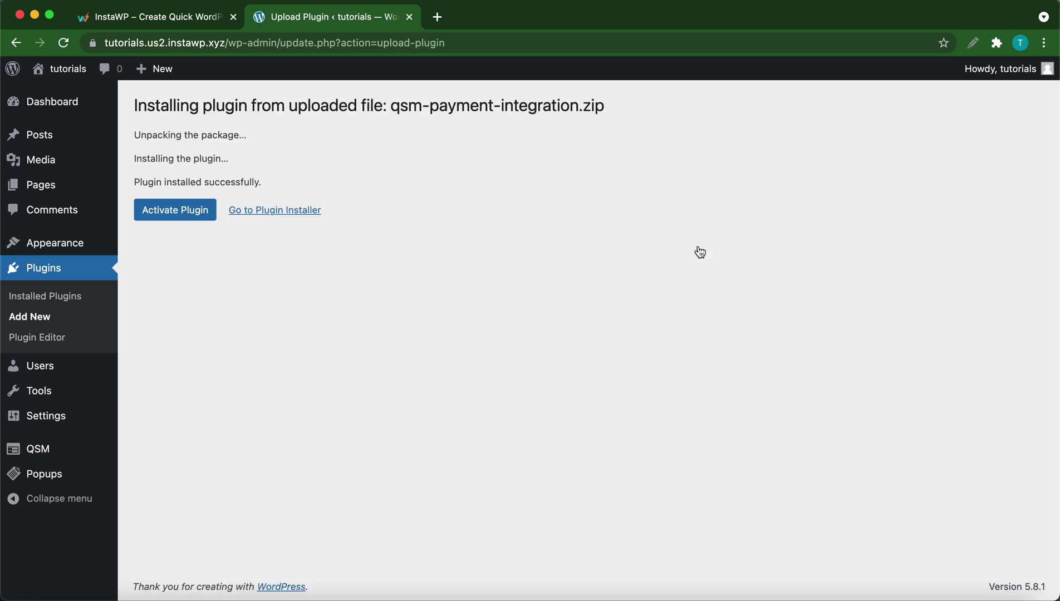
Step: Activate QSM - Payment Integration and open its Settings from QSM > Addon Settings
left_click(205, 220)
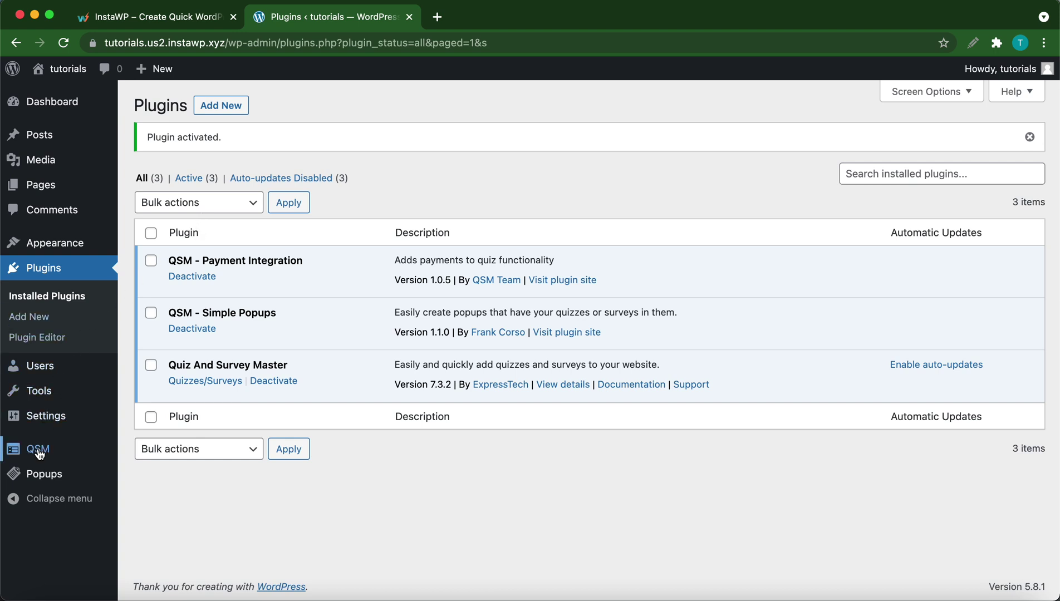
mouse_move(85, 461)
left_click(163, 453)
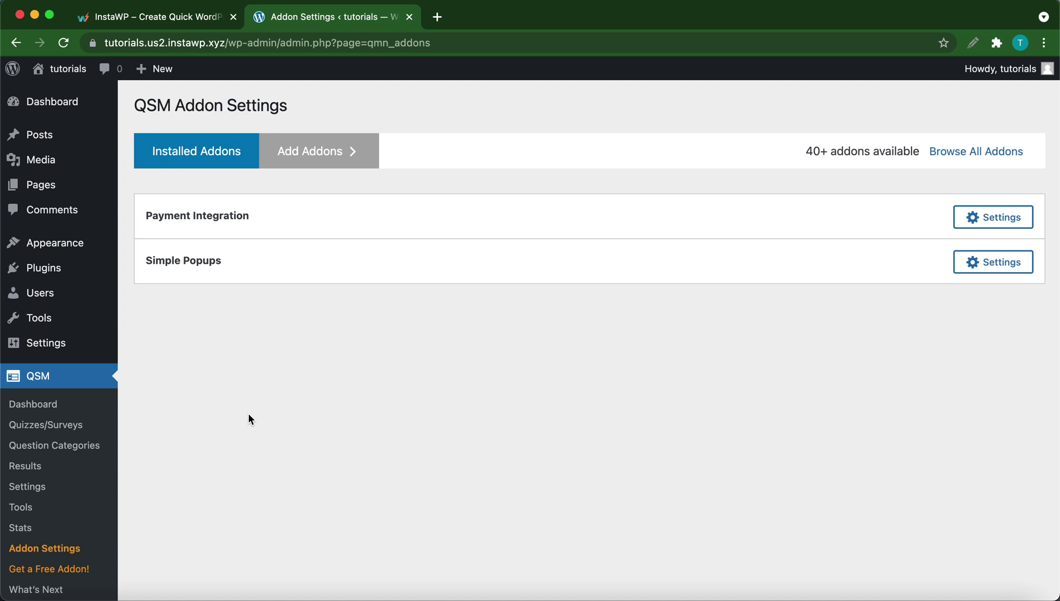
left_click(992, 223)
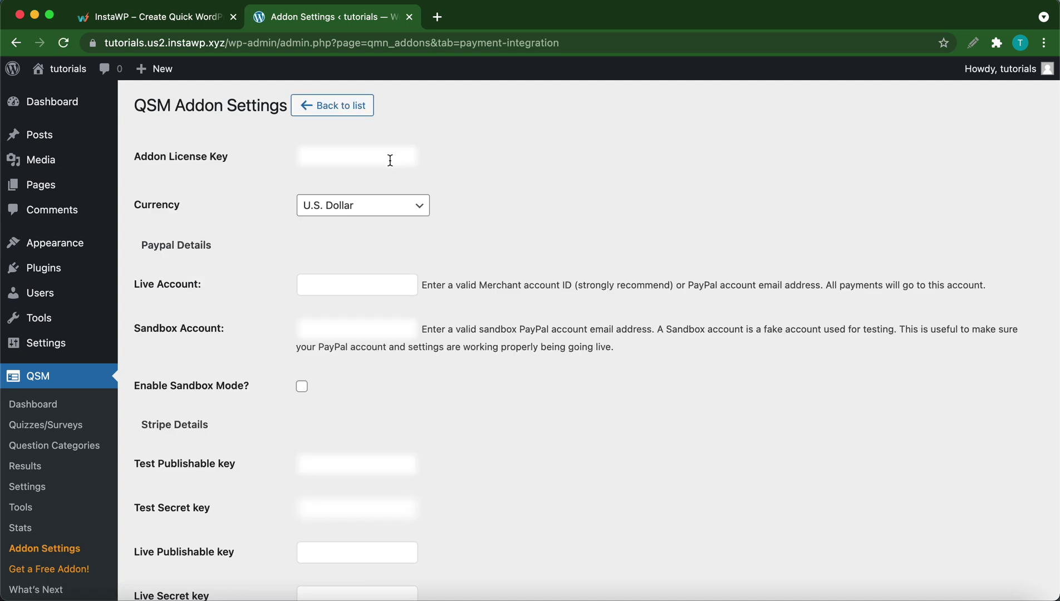
Step: Paste the licence key and PayPal sandbox account e-mail, and enable PayPal sandbox mode
left_click(390, 160)
key("super+v")
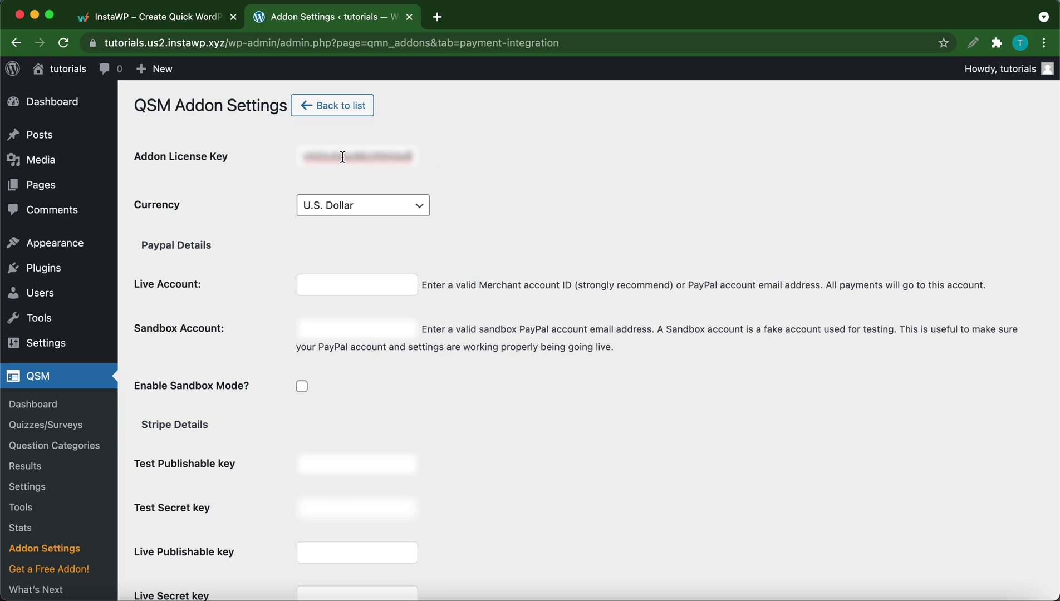
scroll(338, 269, "down", 2)
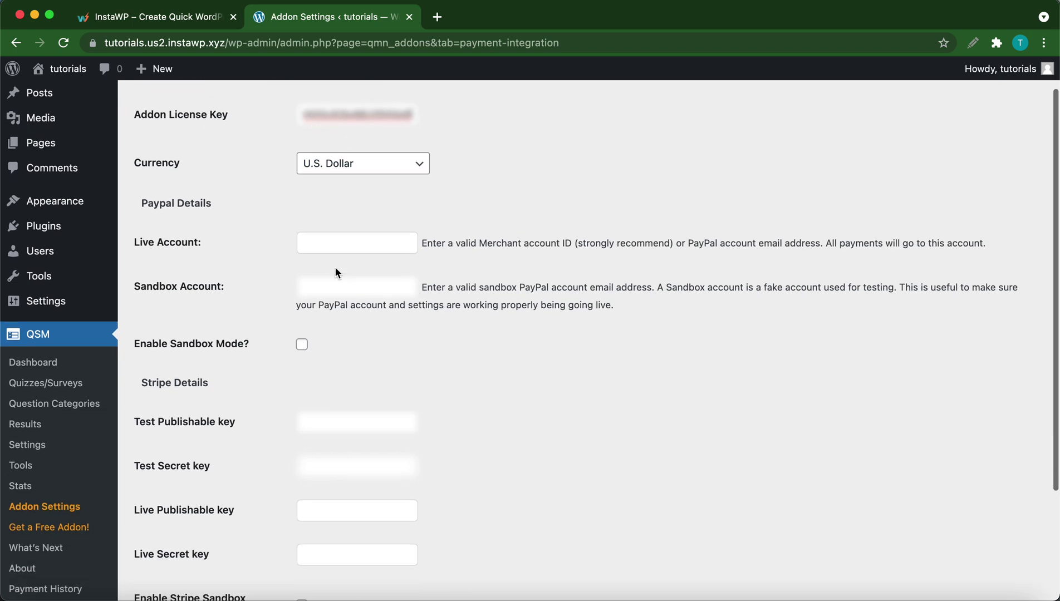
scroll(335, 267, "down", 1)
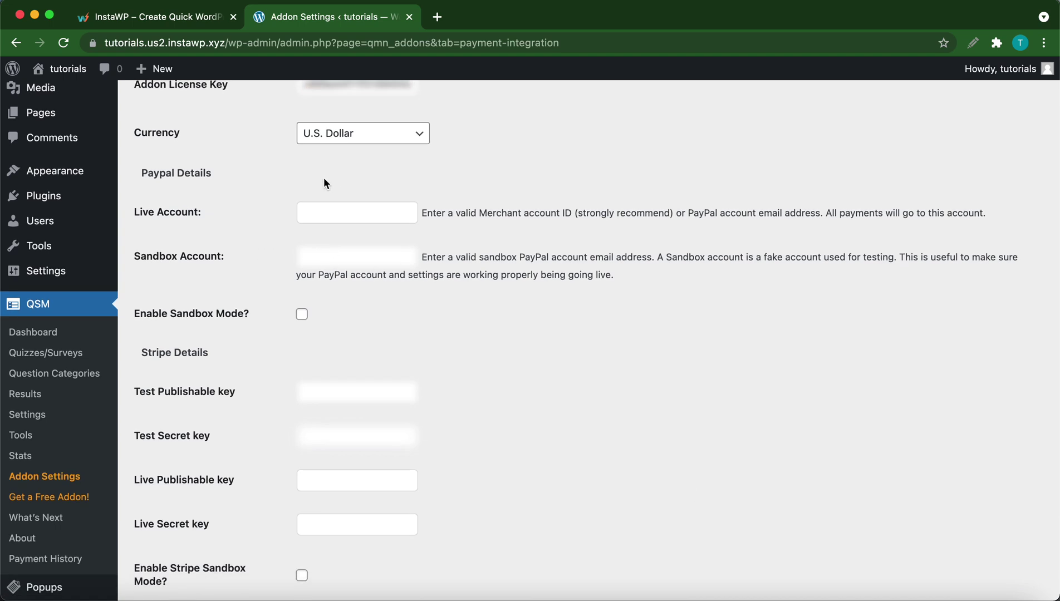
left_click(362, 255)
key("super+v")
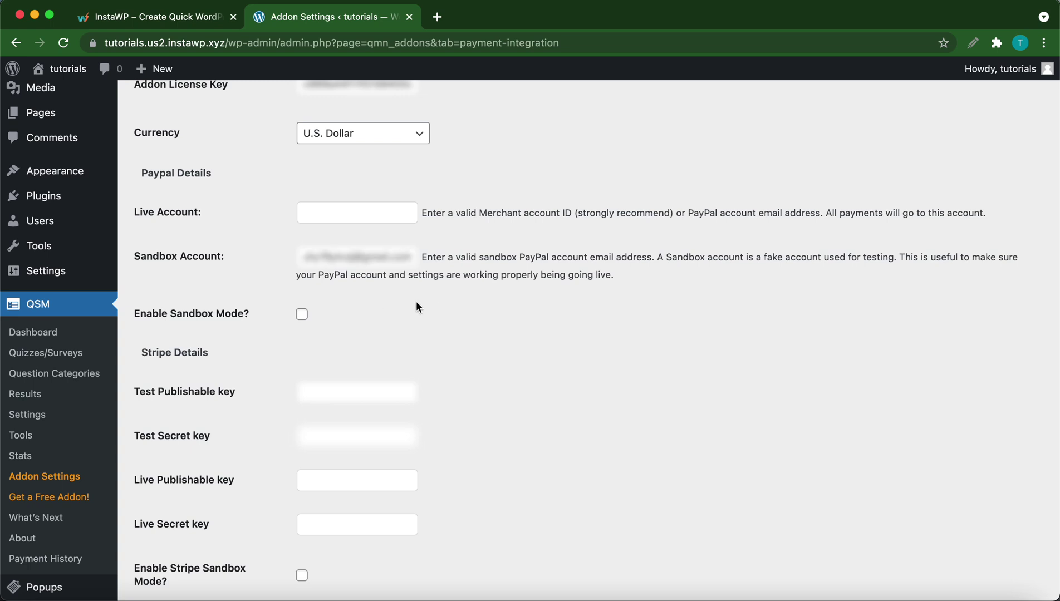
left_click(300, 316)
Step: Paste the Stripe test publishable and secret keys, and enable Stripe sandbox mode
scroll(358, 314, "down", 2)
left_click(330, 362)
key("cmd+v")
left_click(333, 407)
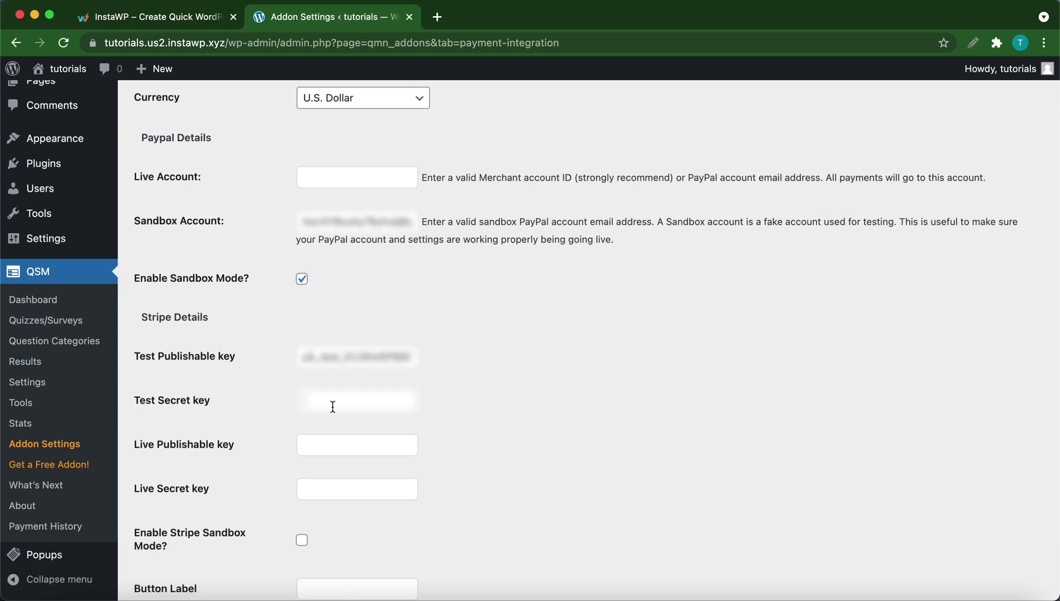
key("super+v")
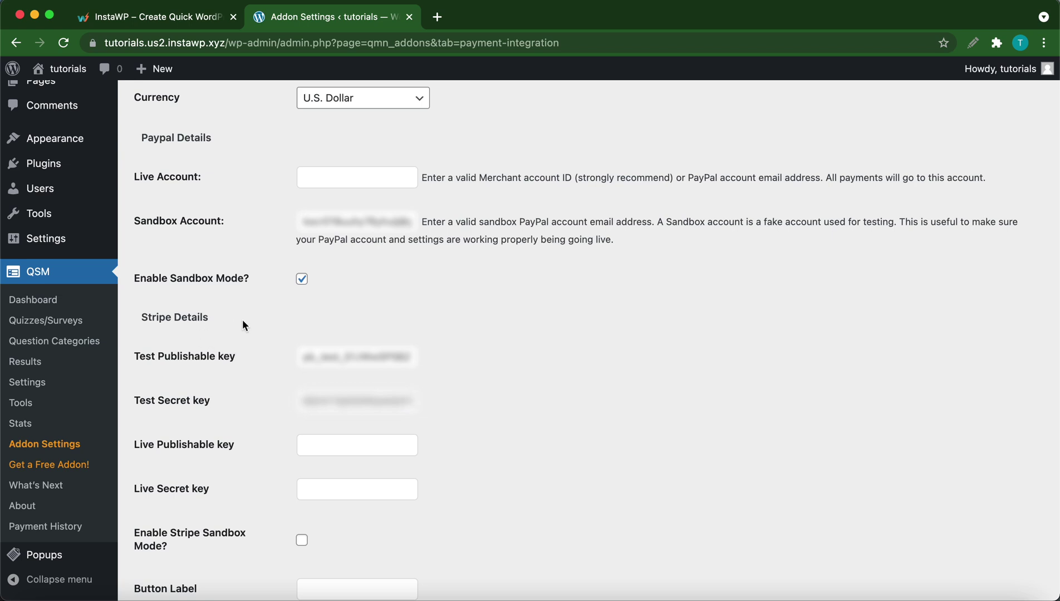
scroll(265, 319, "down", 3)
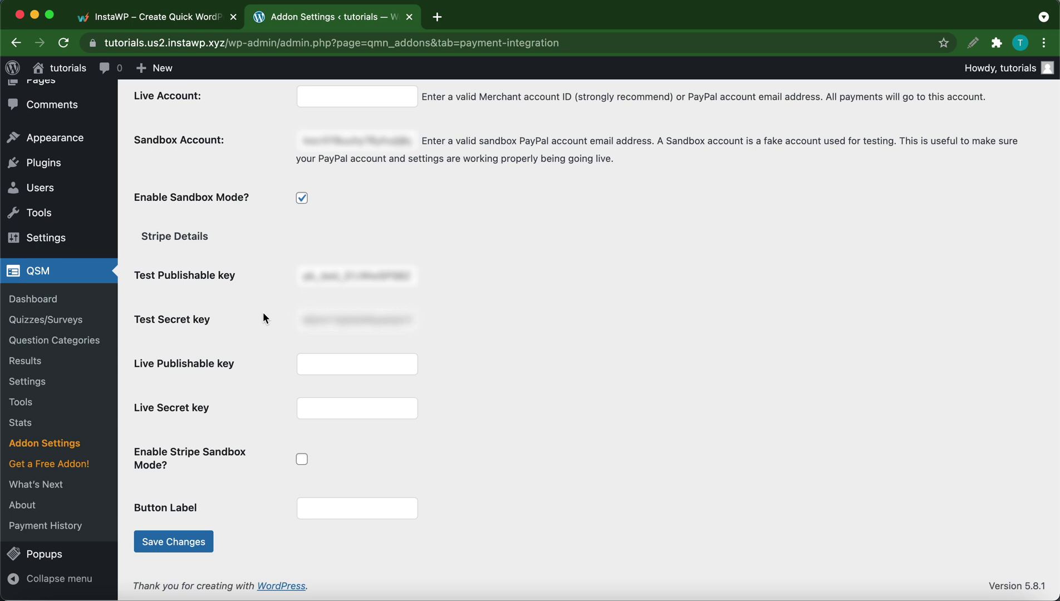
scroll(265, 318, "up", 5)
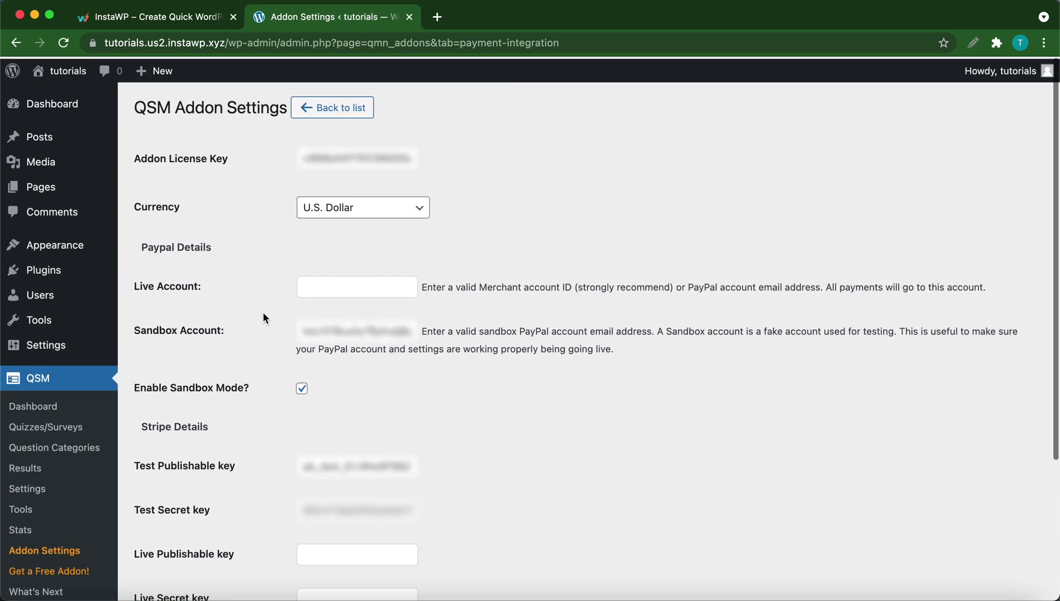
scroll(263, 313, "down", 5)
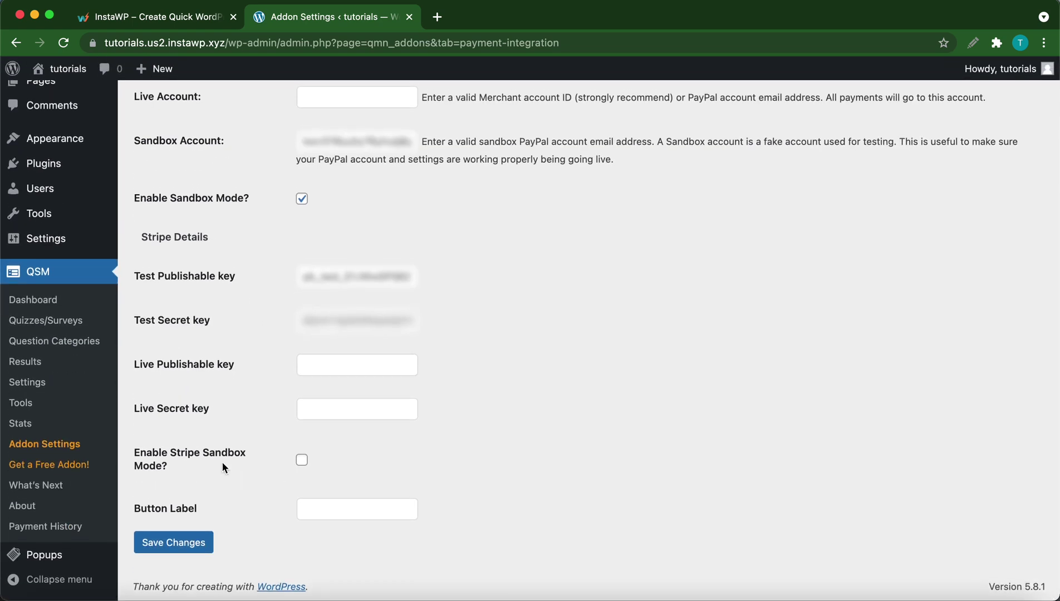
left_click(300, 460)
Step: Keep U.S. Dollar as the currency and save the Payment Integration settings
scroll(274, 362, "up", 5)
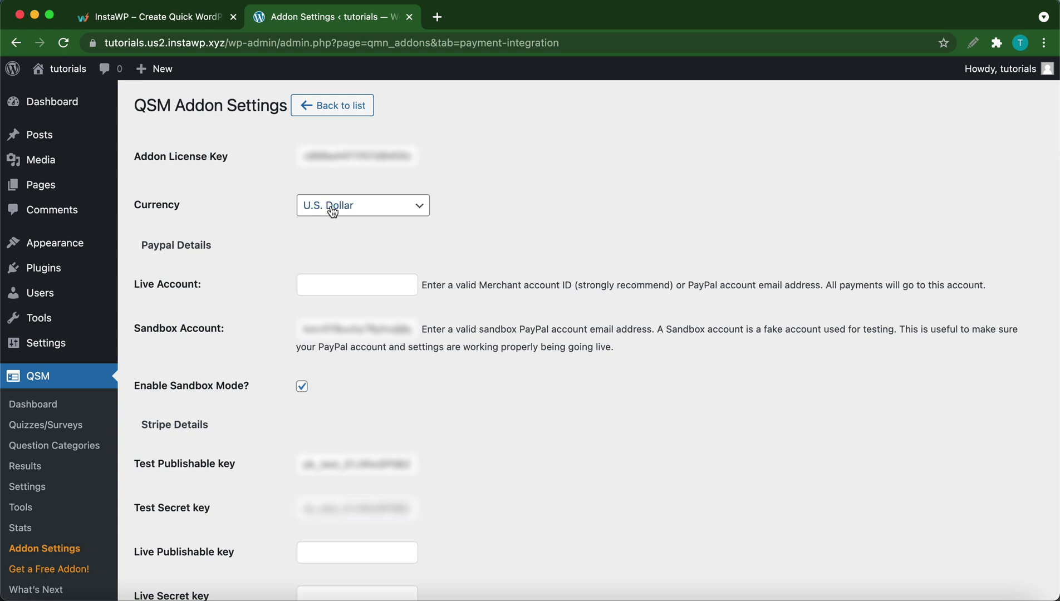
left_click(372, 207)
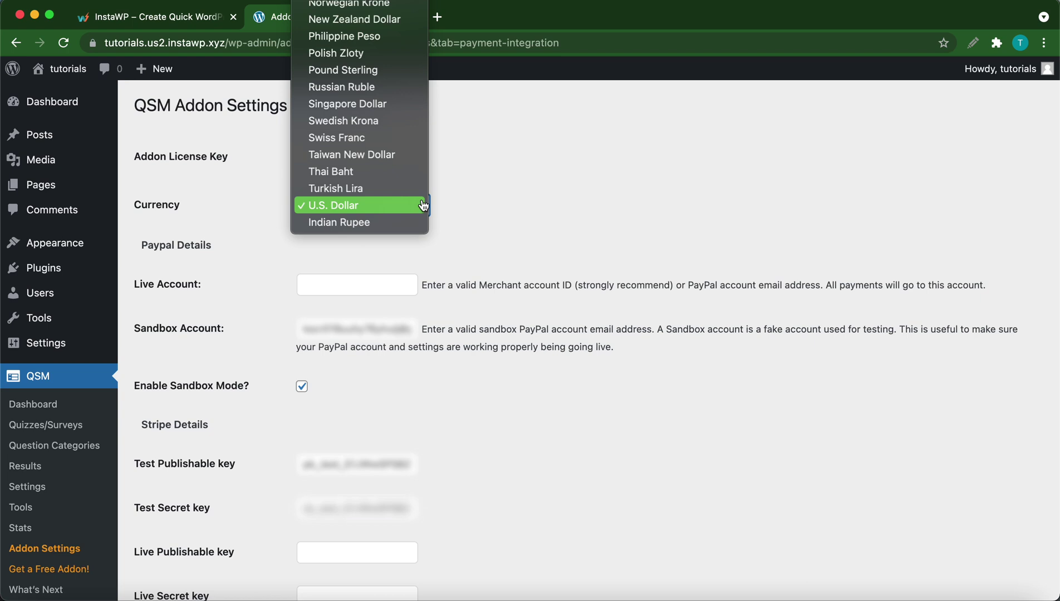
left_click(451, 216)
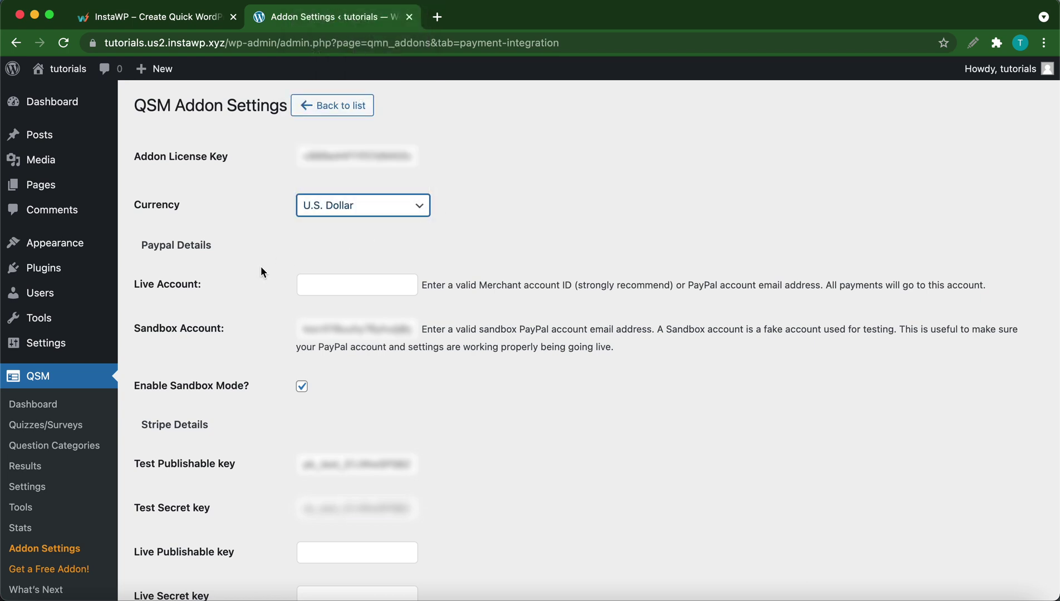
scroll(263, 272, "down", 5)
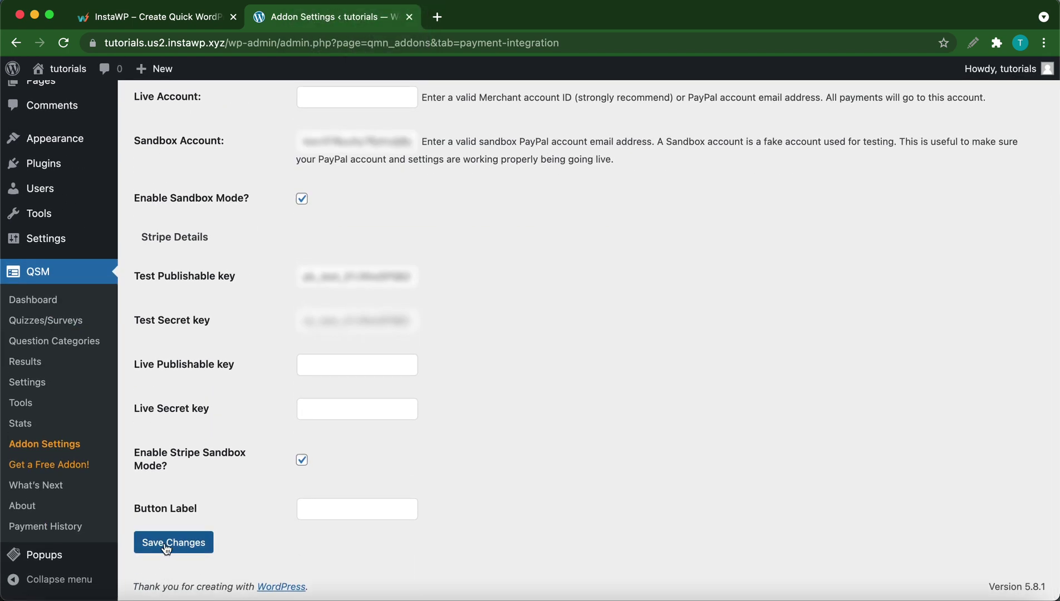
left_click(166, 548)
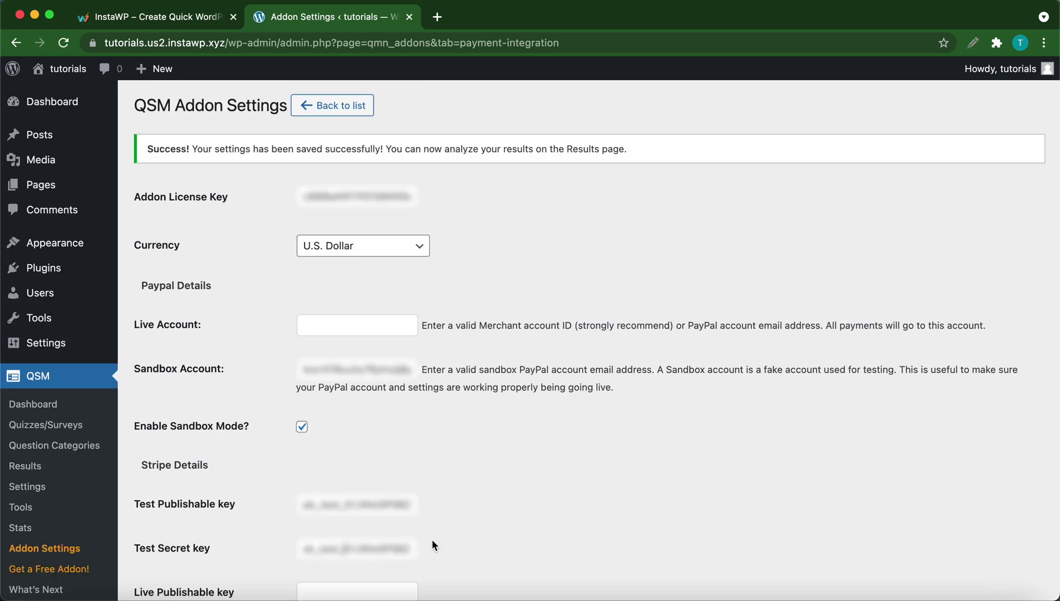
scroll(465, 515, "down", 6)
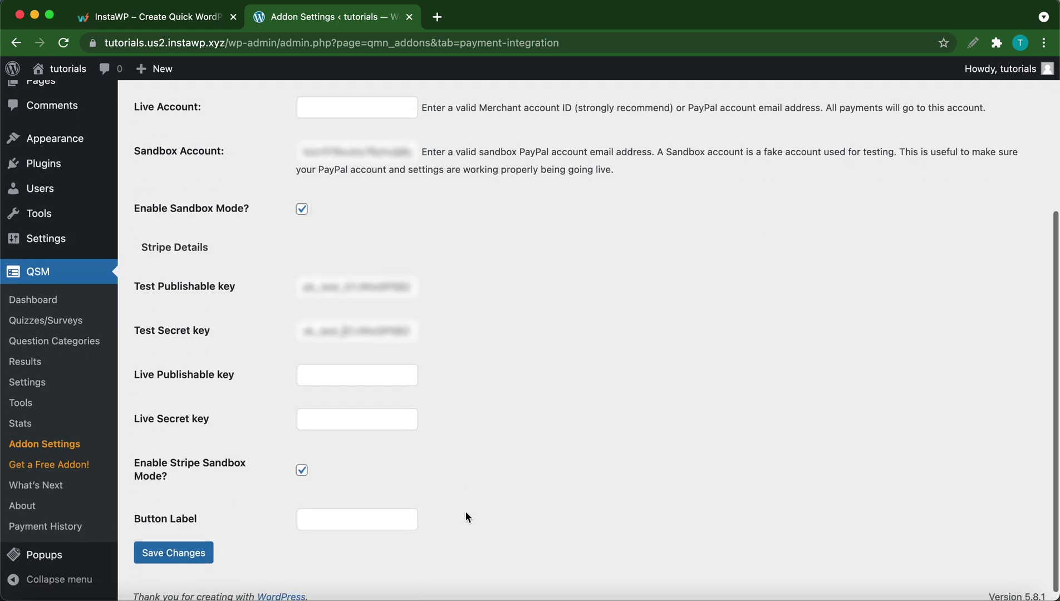
scroll(467, 517, "up", 6)
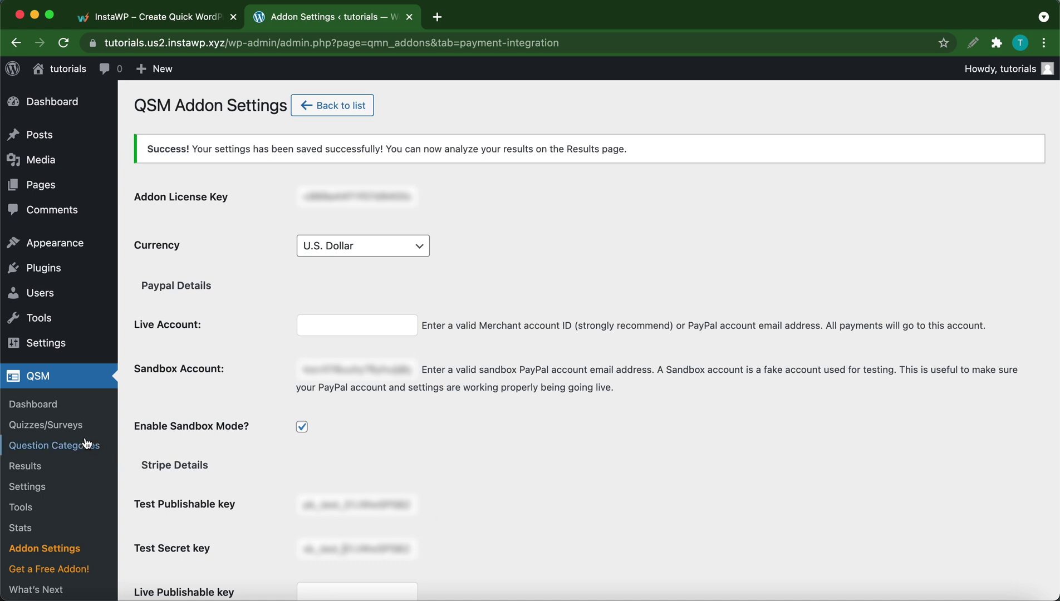
Step: Open the General Questions quiz's Payment settings from Quizzes/Surveys
left_click(45, 424)
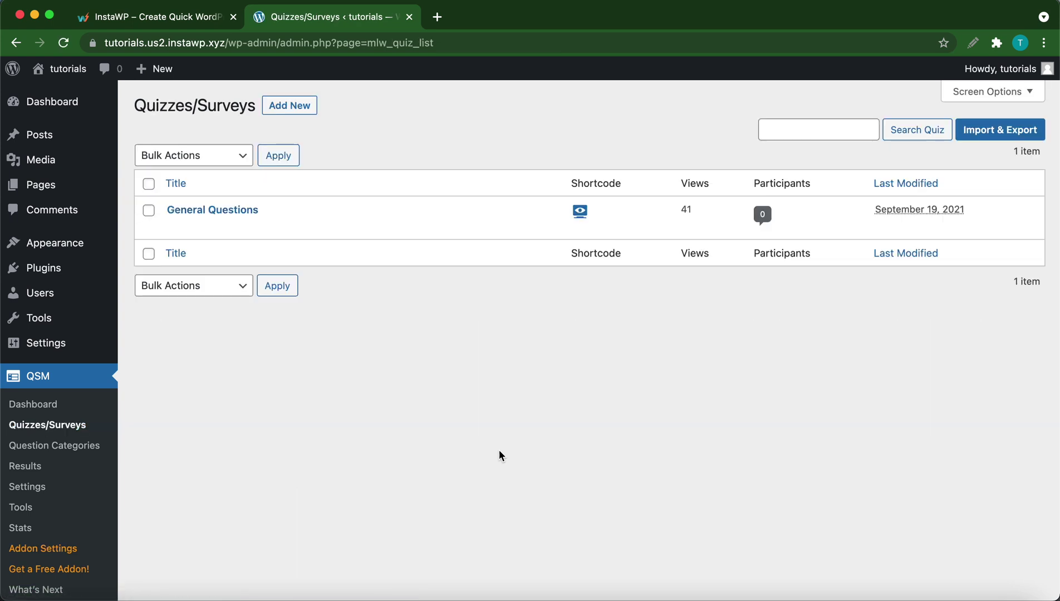
left_click(208, 215)
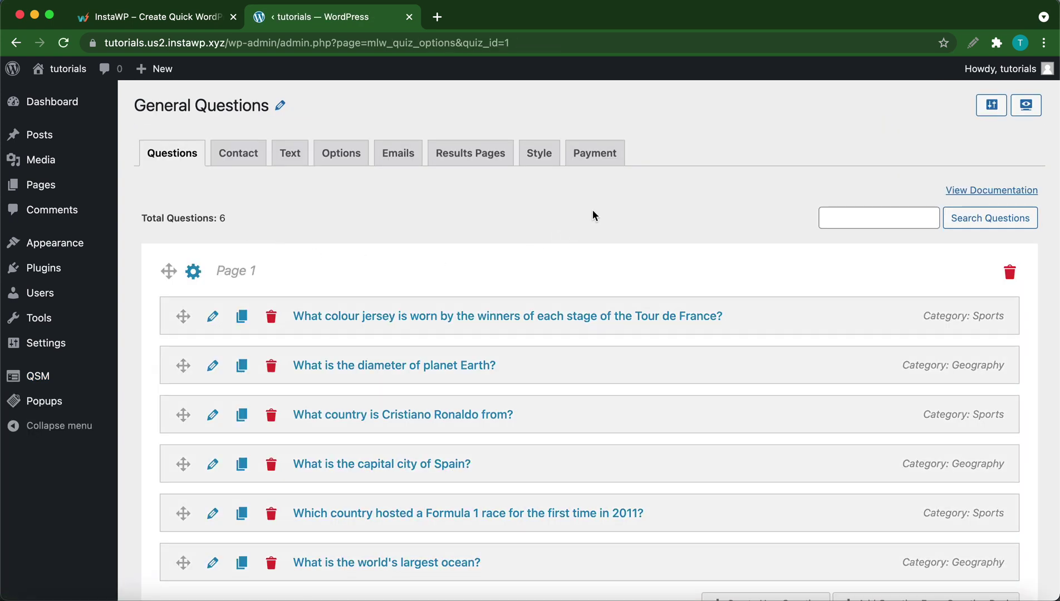
left_click(594, 153)
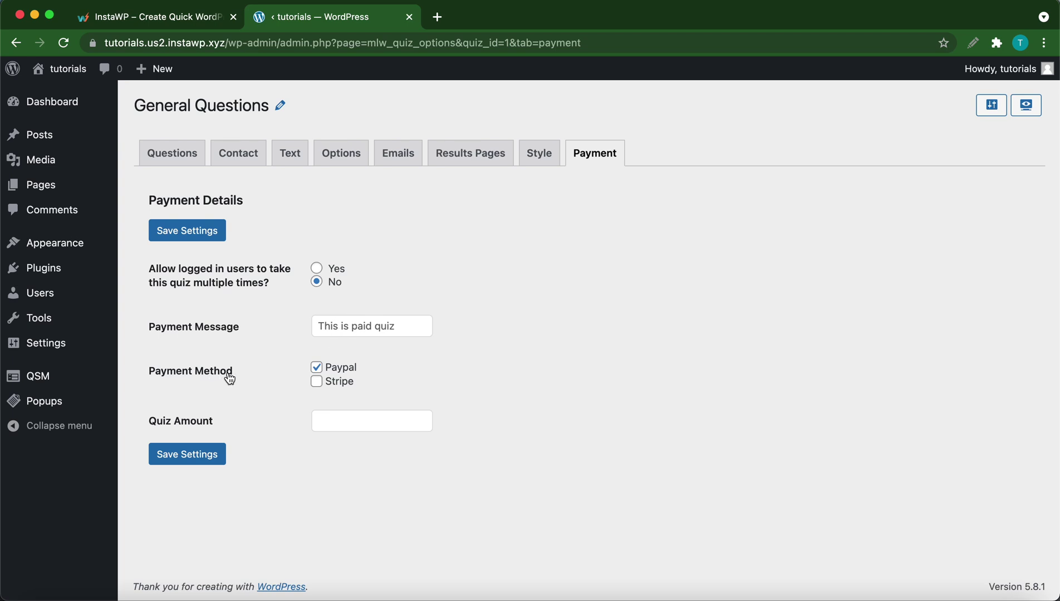
Step: Enable PayPal and Stripe, set the quiz amount to 1.00, and save
left_click(316, 368)
left_click(317, 383)
left_click(317, 370)
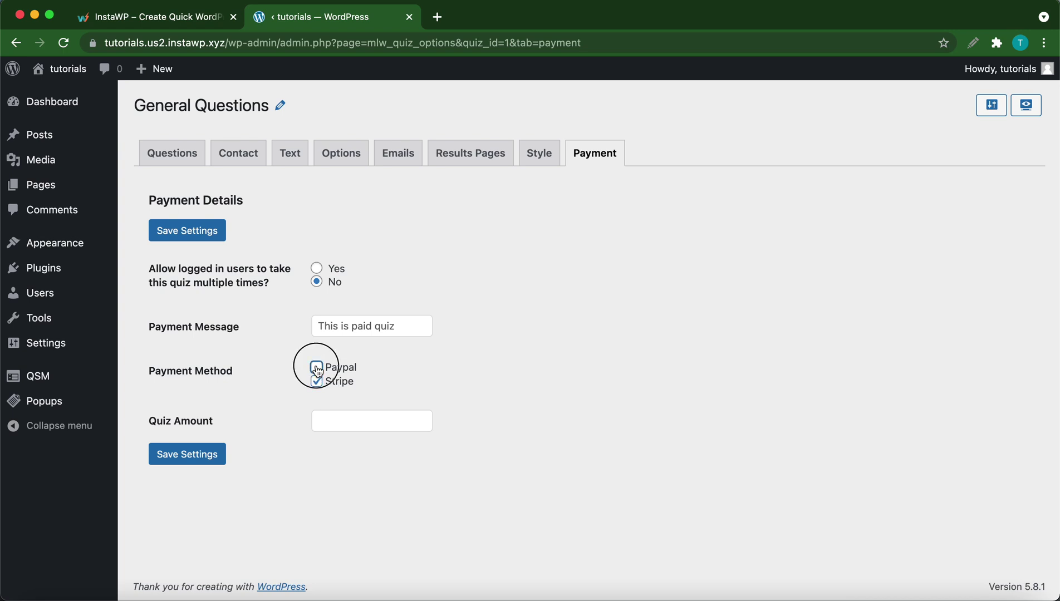
left_click(328, 415)
type("1.00")
left_click(209, 462)
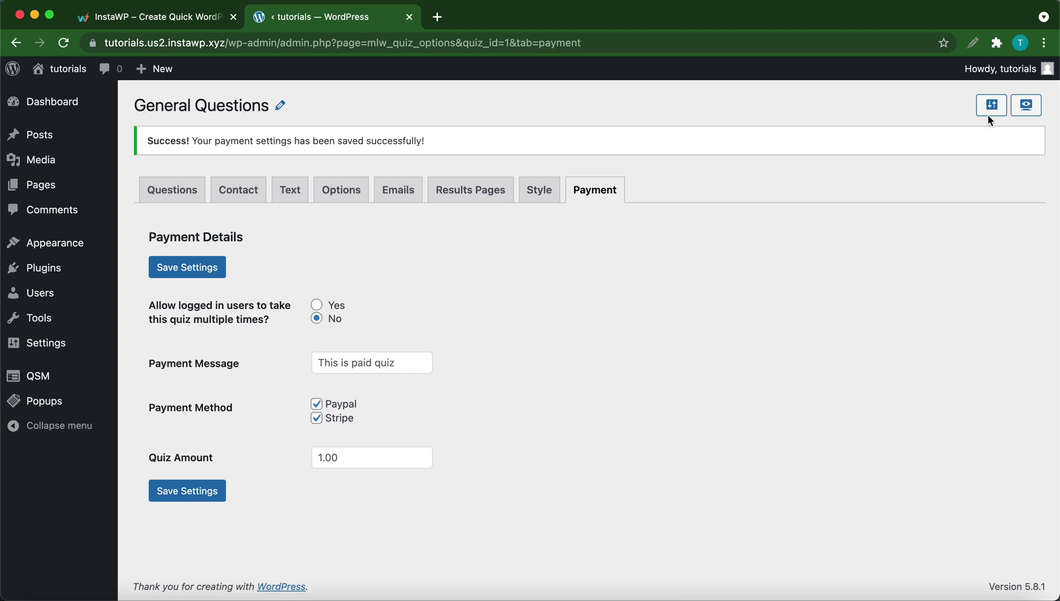
Step: Preview the General Questions quiz page and click into its Card number field
left_click(1026, 106)
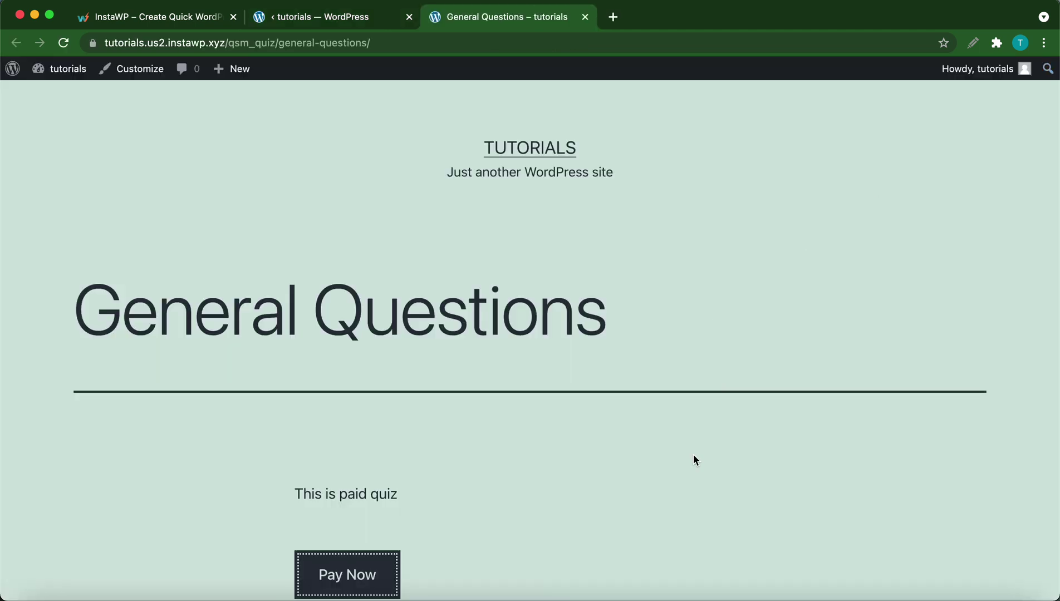
scroll(672, 519, "down", 6)
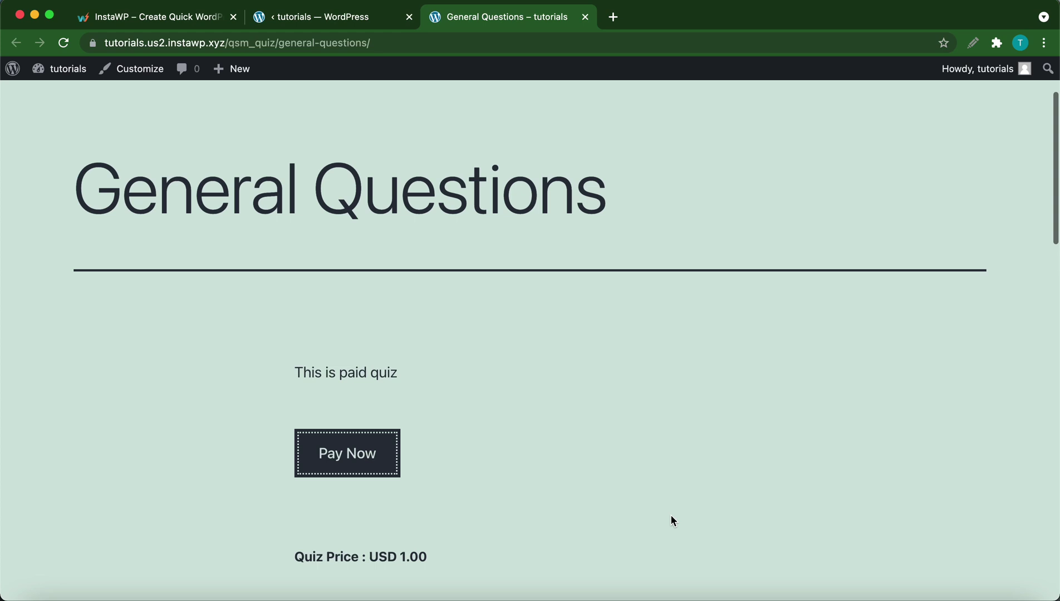
scroll(673, 521, "down", 1)
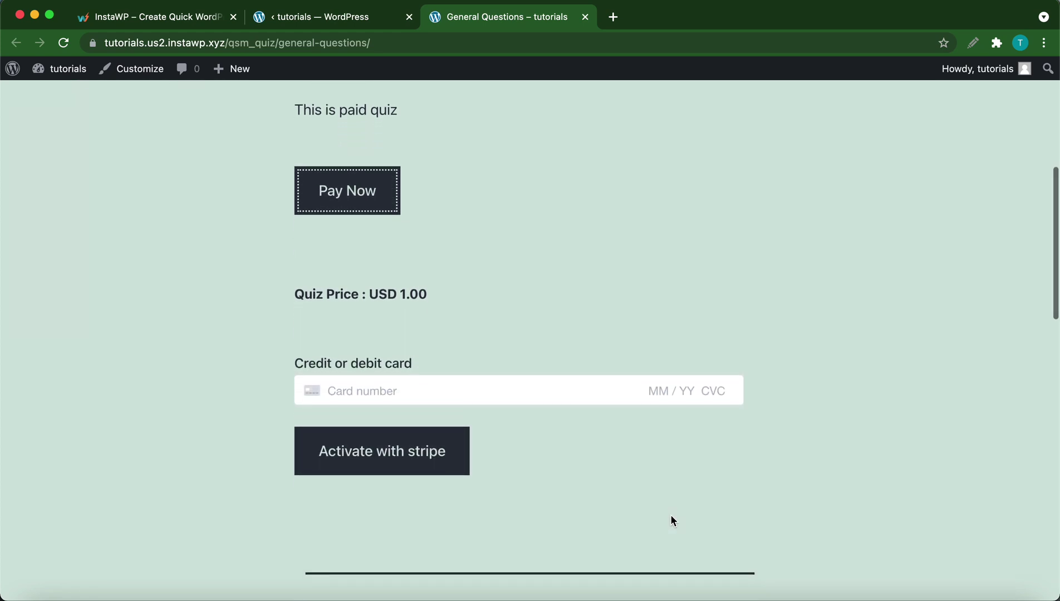
scroll(673, 521, "down", 1)
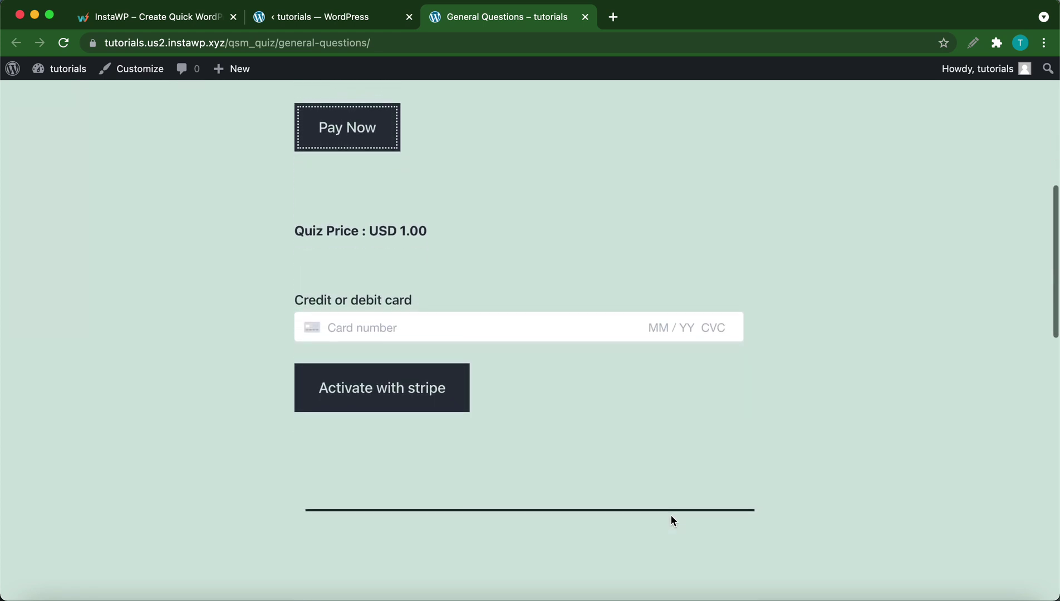
scroll(672, 520, "up", 3)
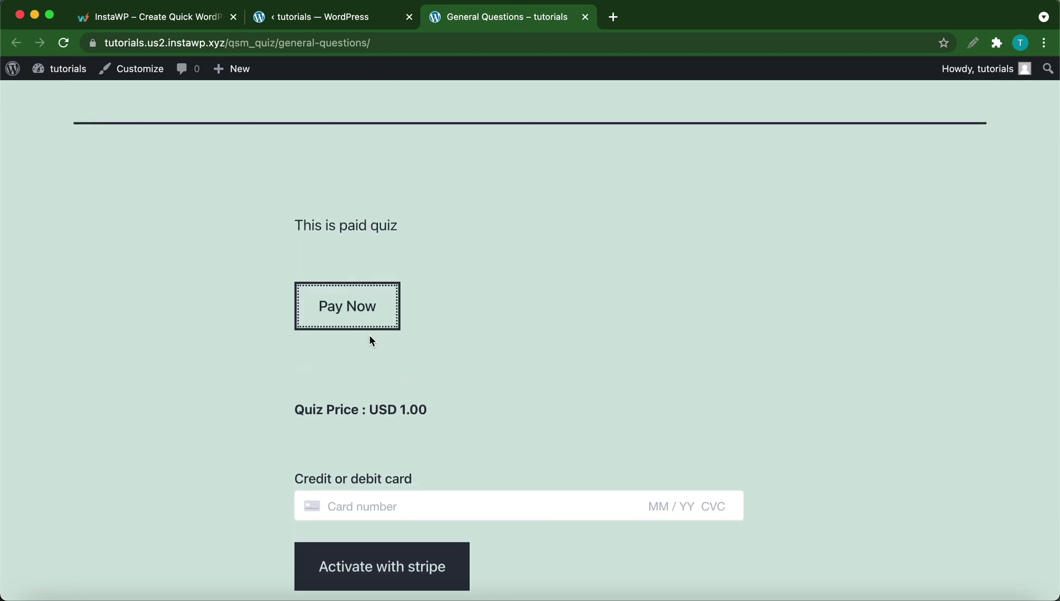
left_click(354, 508)
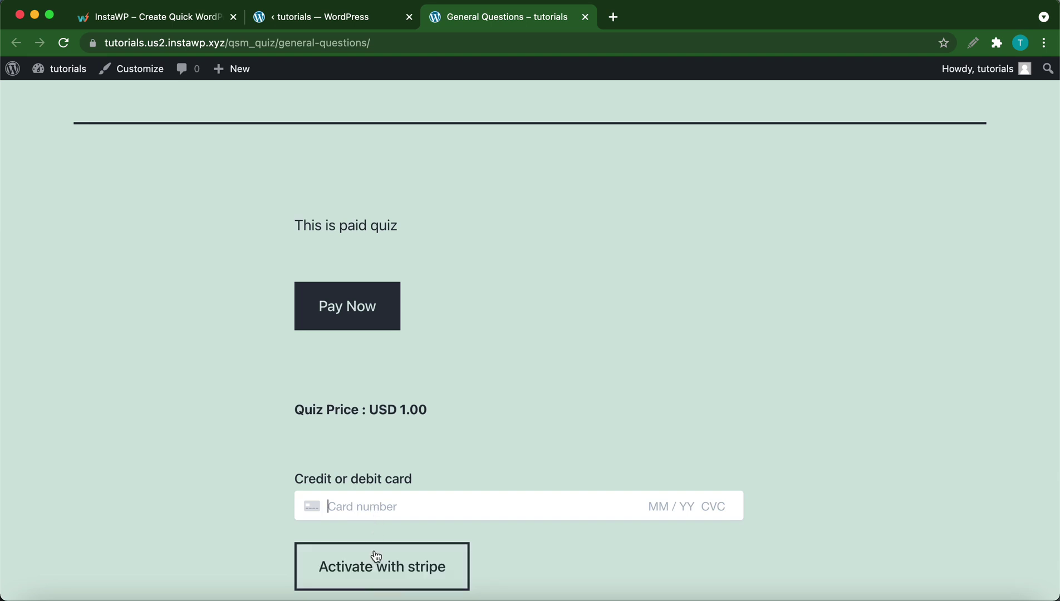
Step: Choose Pay Now on the quiz to reach the PayPal sandbox login for the $1.00 USD payment
left_click(355, 331)
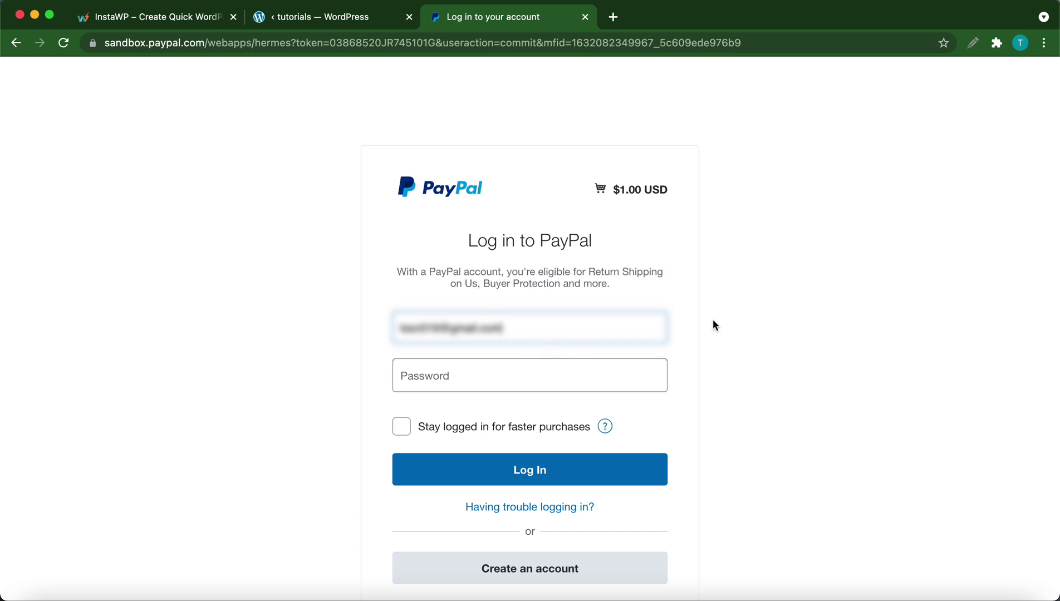
scroll(715, 325, "down", 1)
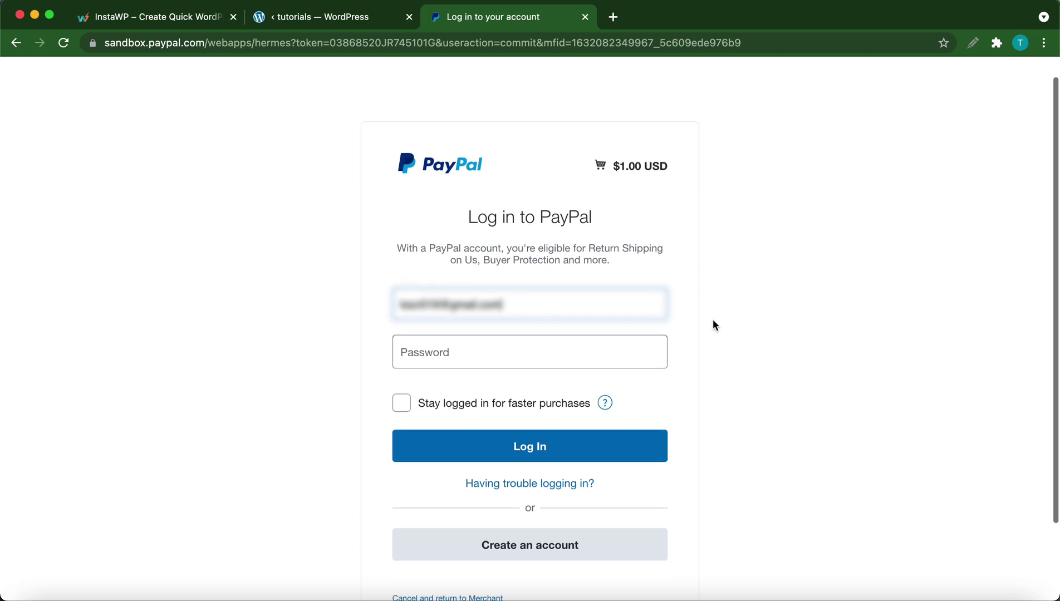